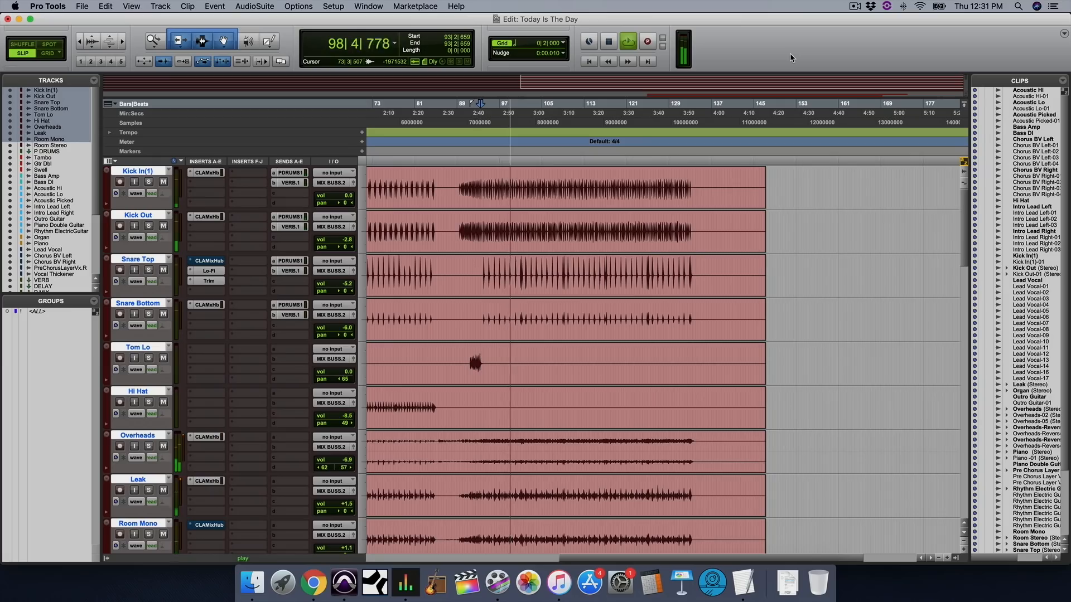
# - Solo all the selected drum tracks together and play back the drums on their own
pyautogui.press('space')
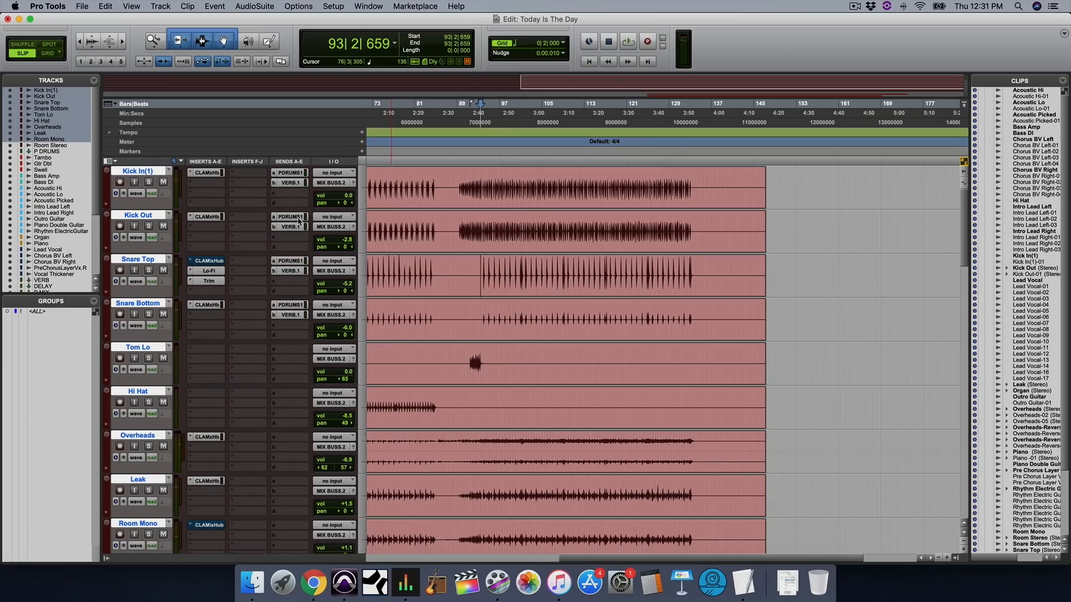
pyautogui.keyDown('alt'); pyautogui.click(149, 314); pyautogui.keyUp('alt')
pyautogui.click(149, 314)
pyautogui.press('space')
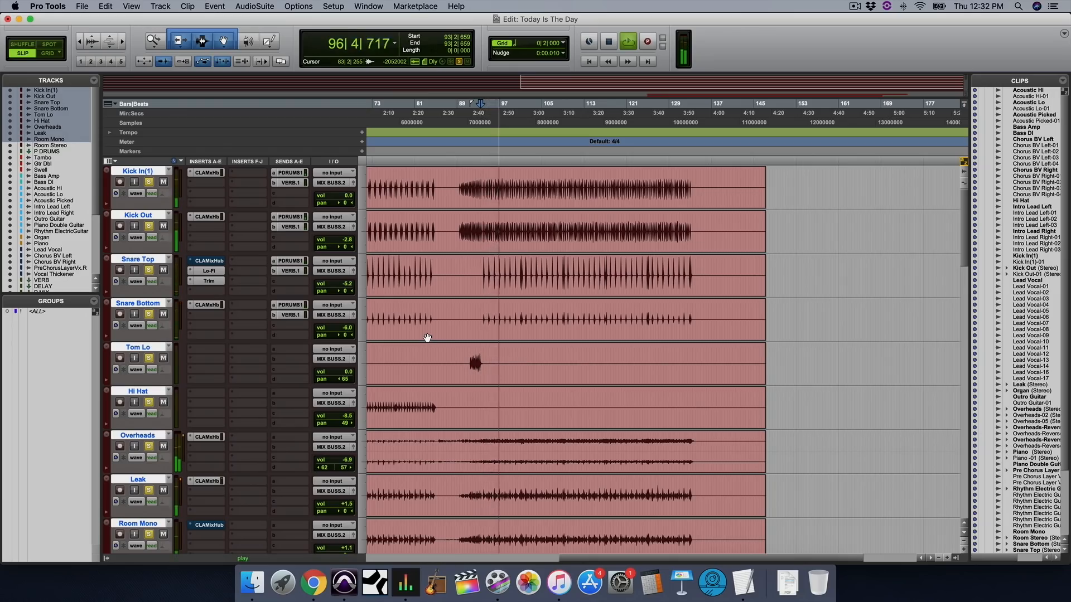
pyautogui.press('space')
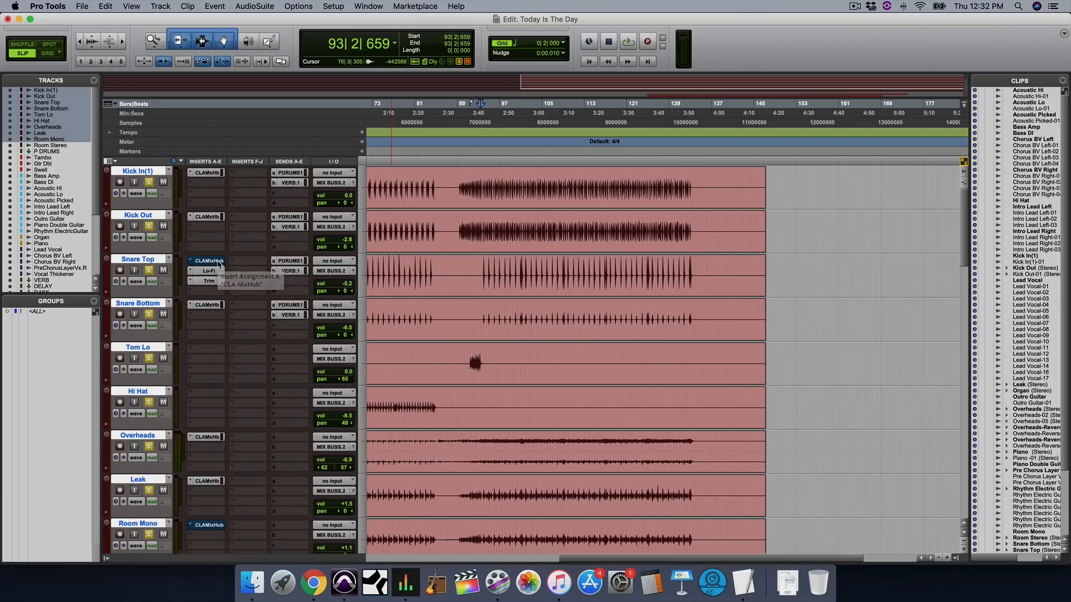
# - Open the CLA MixHub on Snare Top in bucket view and engage Kick Out's dynamics by nudging its gate attack
pyautogui.click(218, 261)
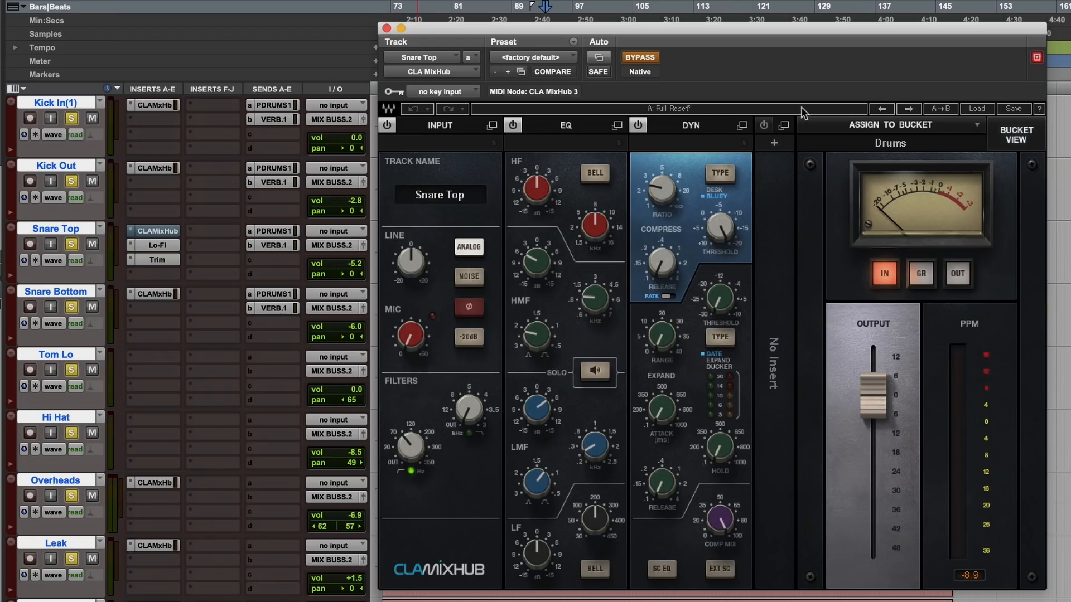
pyautogui.click(1016, 135)
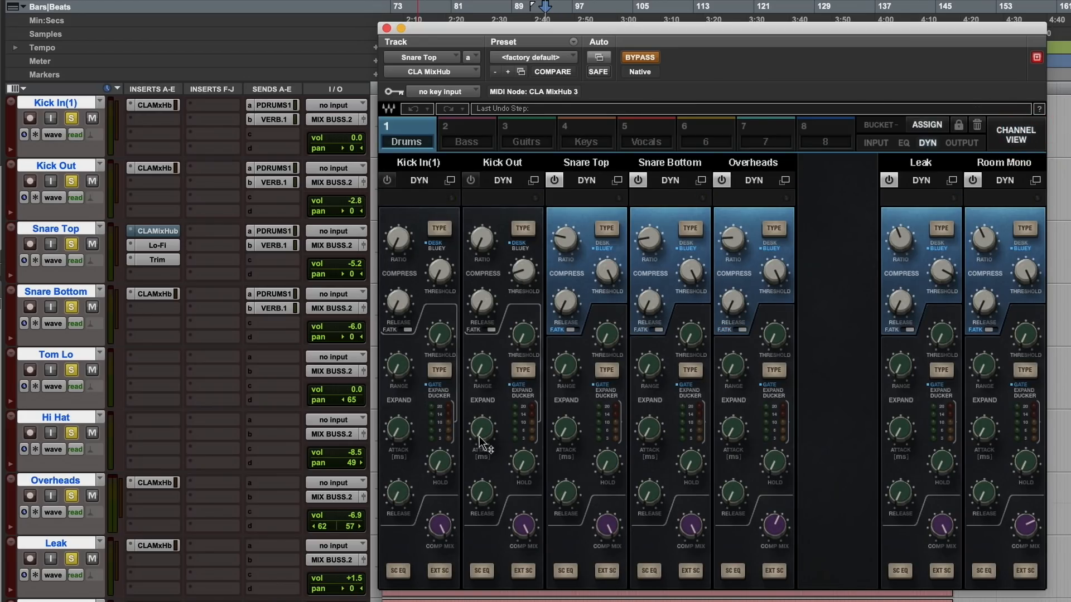
pyautogui.moveTo(479, 438)
pyautogui.moveTo(479, 441); pyautogui.dragTo(481, 442)
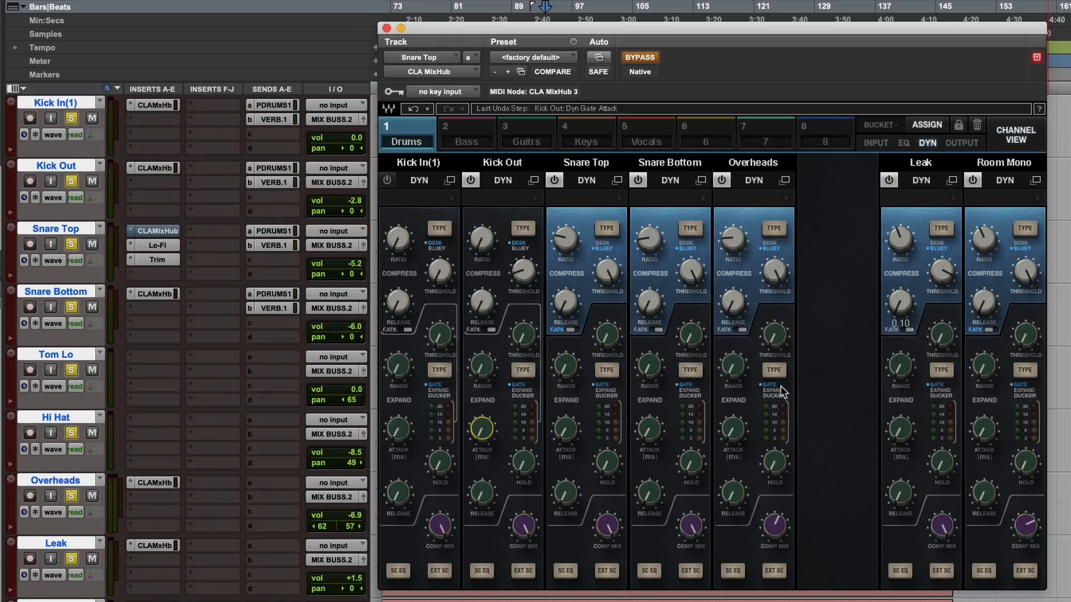
# - Look through the dynamics sections of the Bass, Guitars, Keys and Vocals buckets
pyautogui.click(479, 126)
pyautogui.click(516, 125)
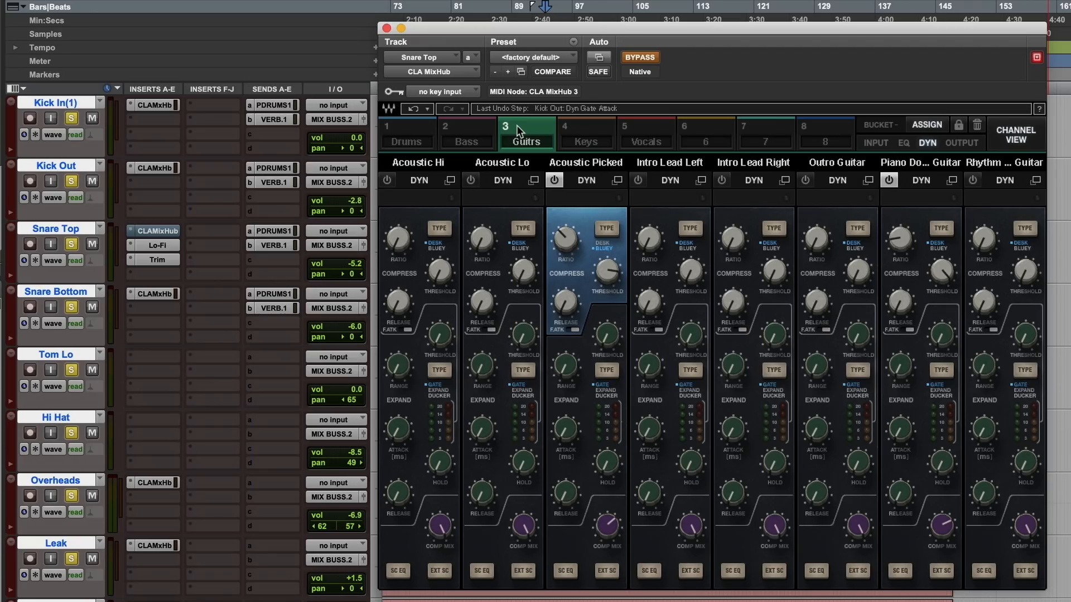
pyautogui.click(602, 120)
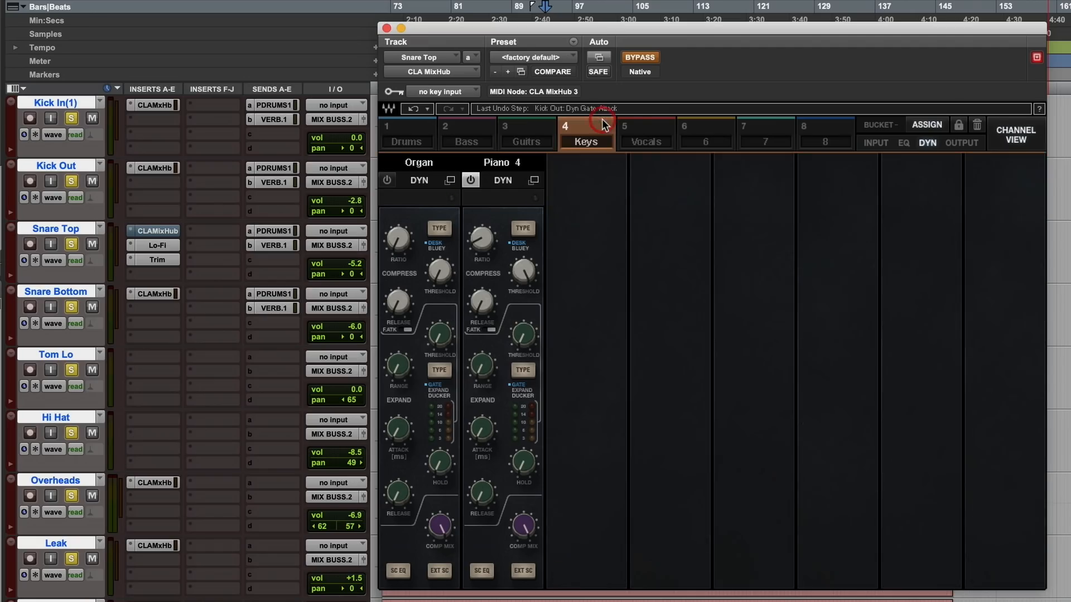
pyautogui.click(646, 132)
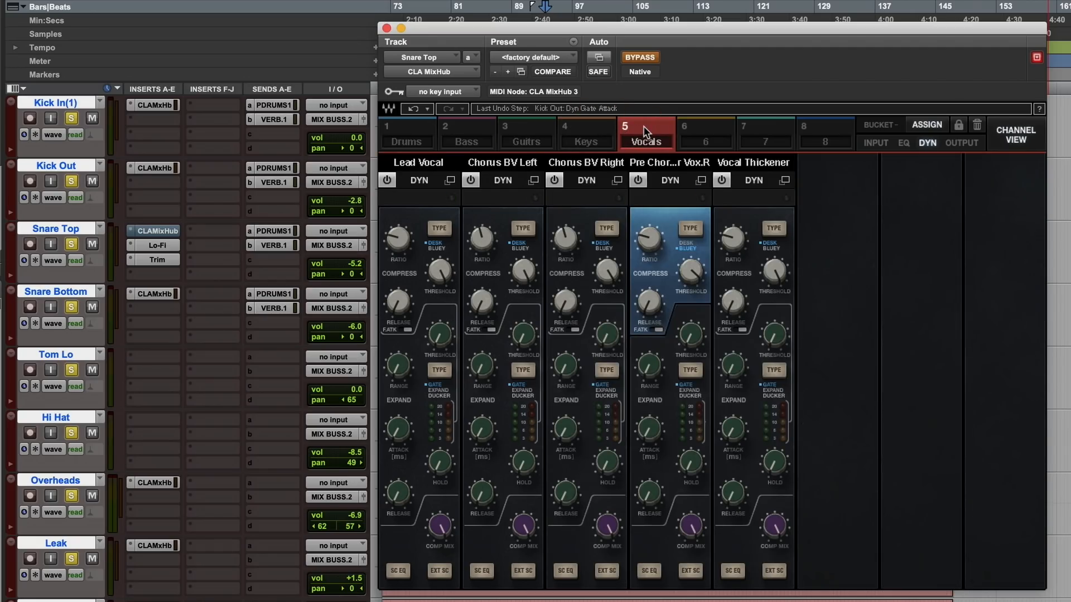
pyautogui.click(415, 133)
pyautogui.click(472, 129)
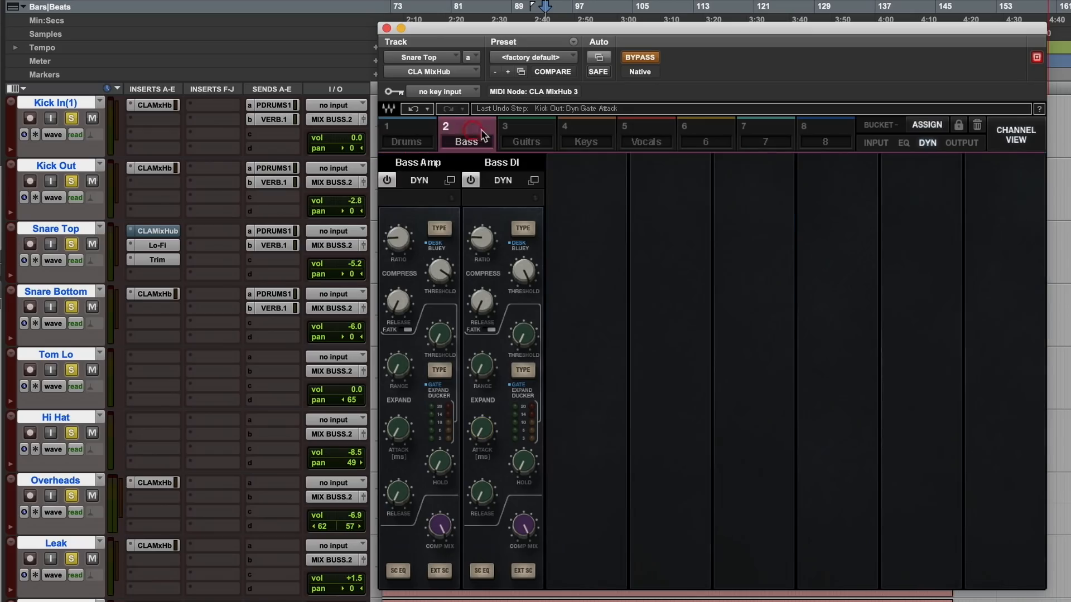
pyautogui.click(527, 129)
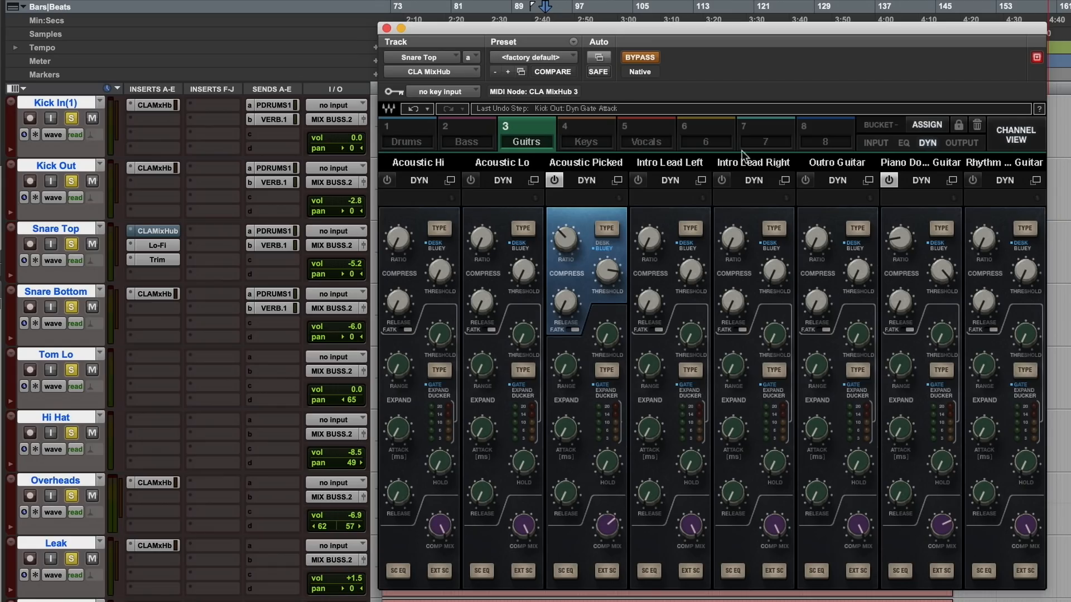
# - Show the EQ sections of the channels in the Guitars, Drums and Vocals buckets
pyautogui.click(903, 142)
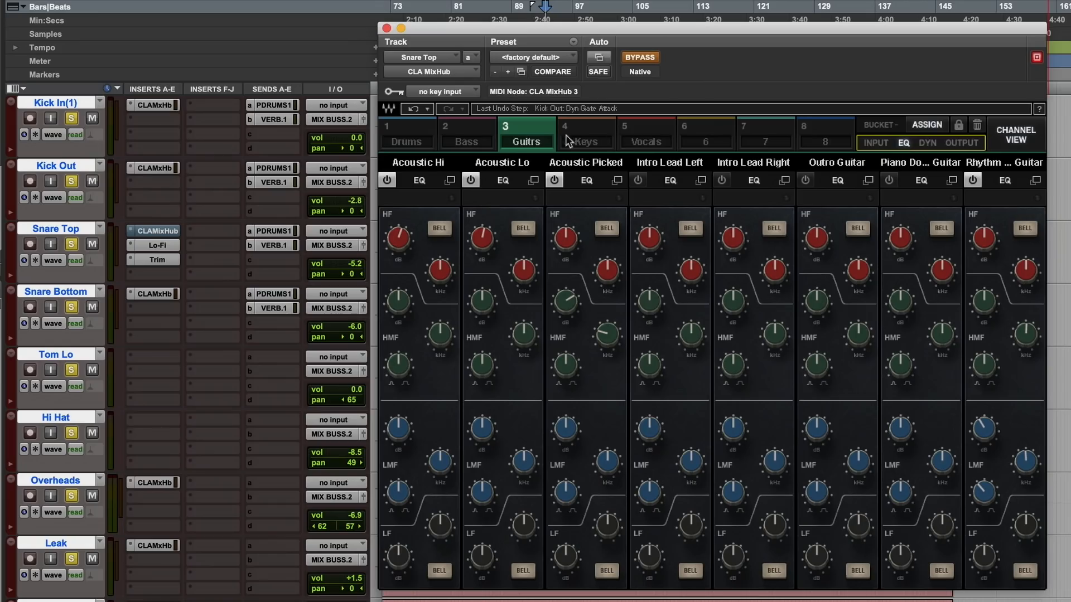
pyautogui.click(418, 129)
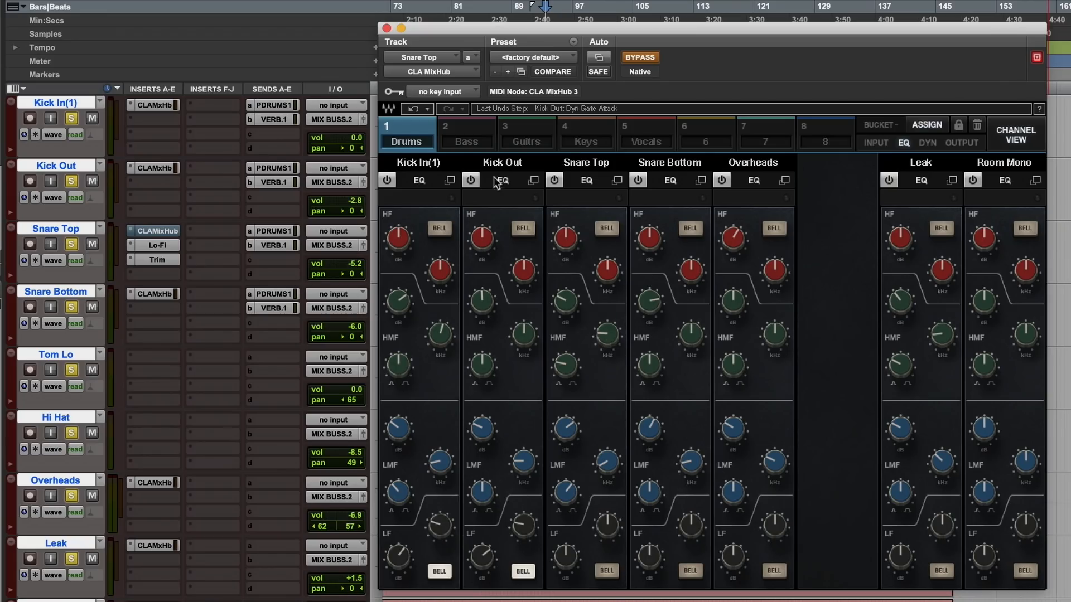
pyautogui.click(646, 131)
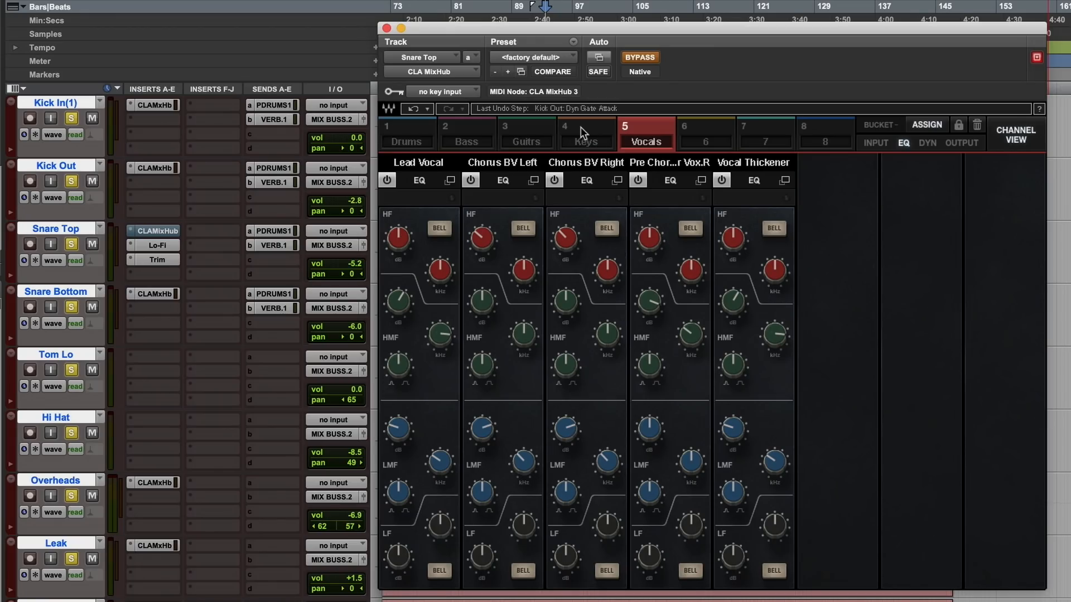
# - Review the input, output, EQ and dynamics sections of the Vocals bucket
pyautogui.click(876, 143)
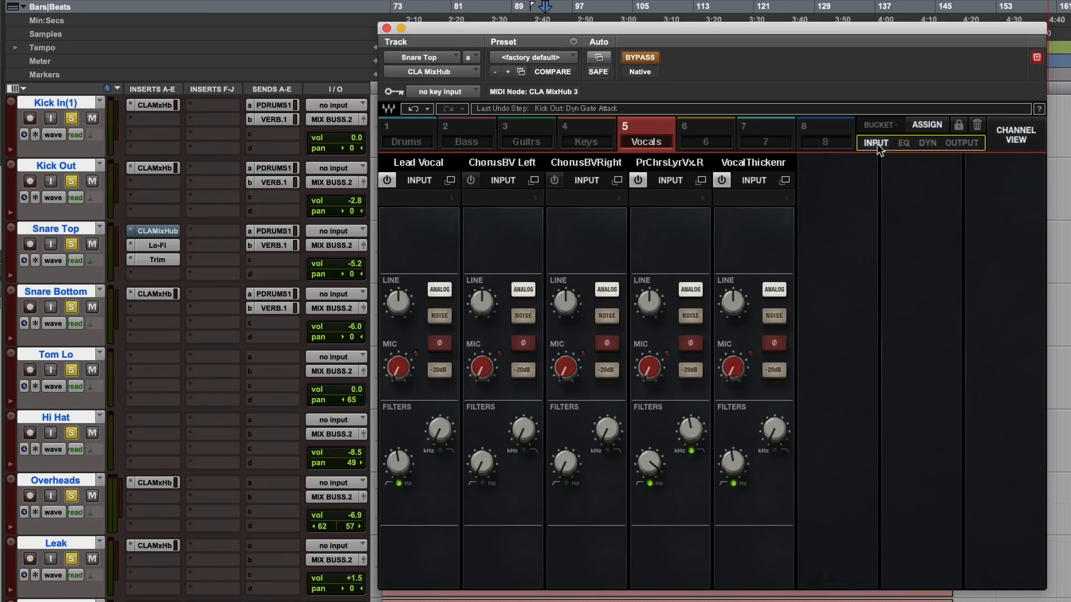
pyautogui.click(966, 143)
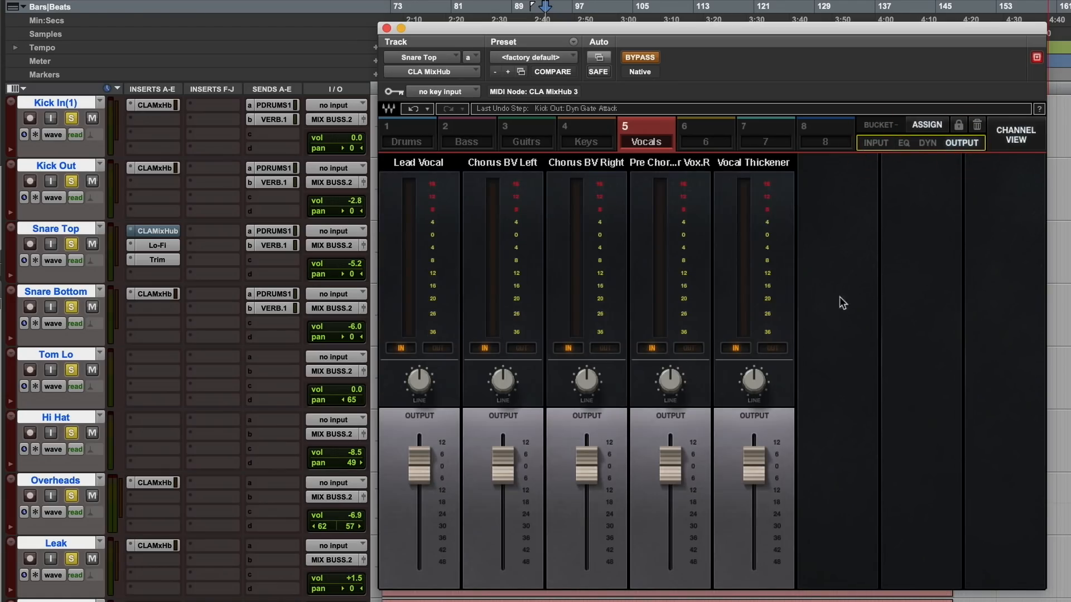
pyautogui.click(904, 143)
pyautogui.click(931, 143)
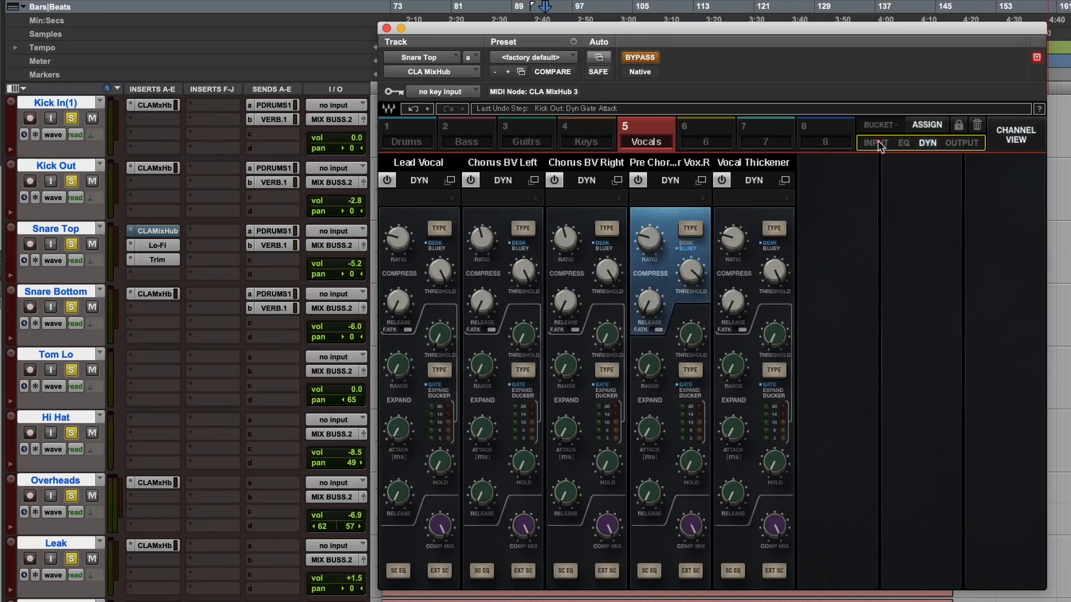
pyautogui.click(874, 142)
pyautogui.click(413, 140)
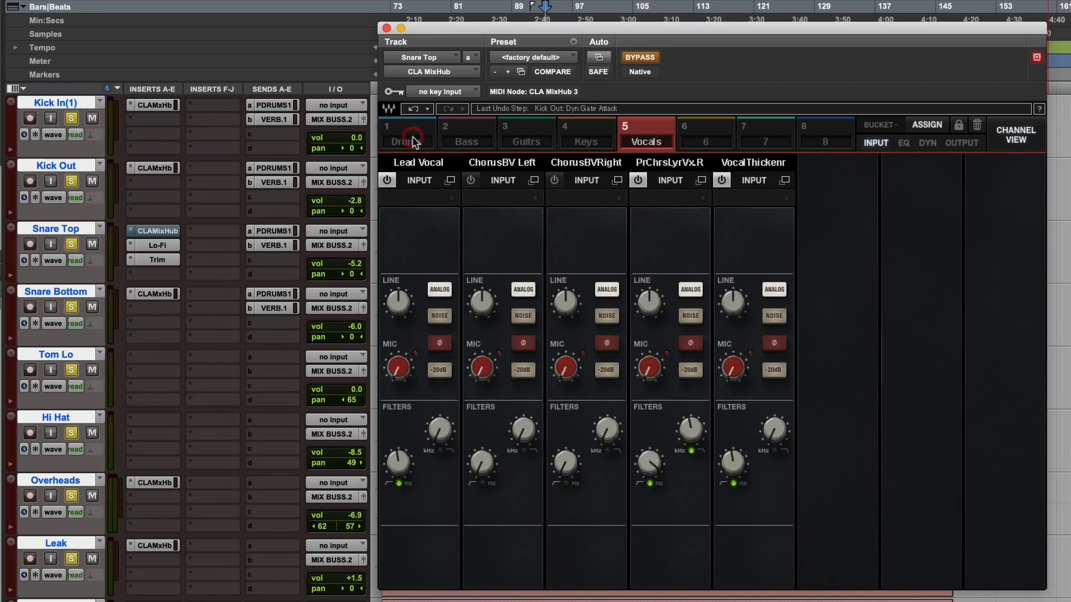
pyautogui.click(524, 126)
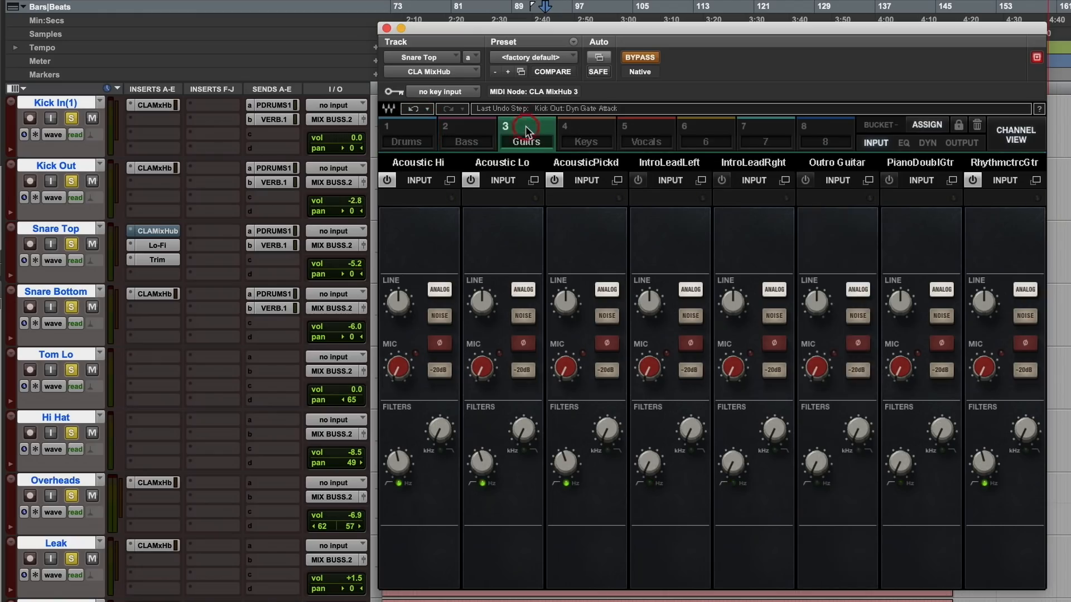
pyautogui.click(580, 126)
pyautogui.click(1016, 135)
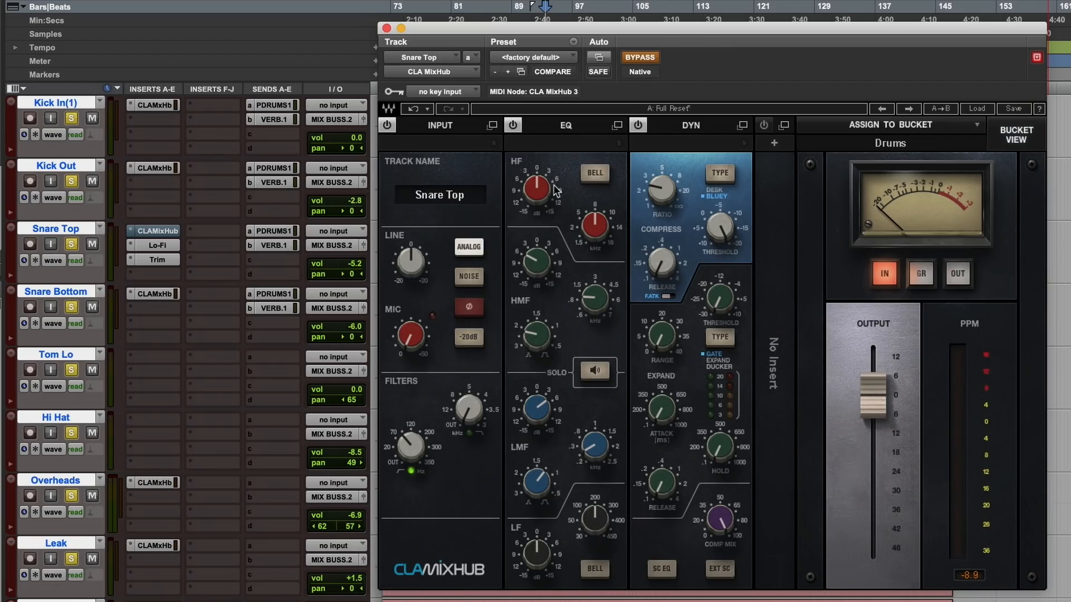
# - Solo only Snare Top and compare its sound with MixHub active and bypassed, leaving the plug-in active
pyautogui.keyDown('super'); pyautogui.click(71, 246); pyautogui.keyUp('super')
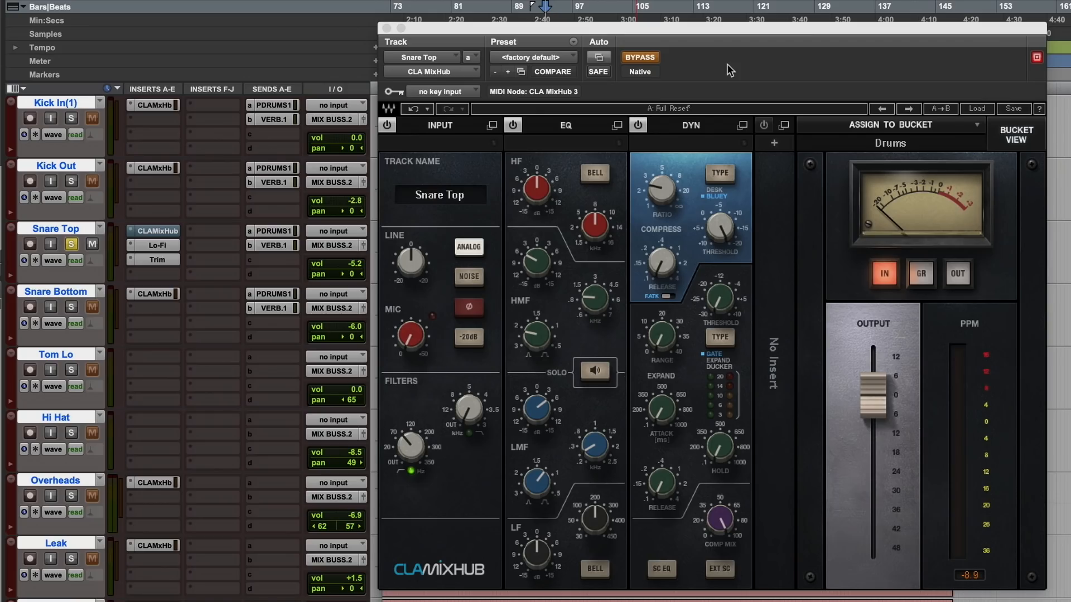
pyautogui.click(649, 58)
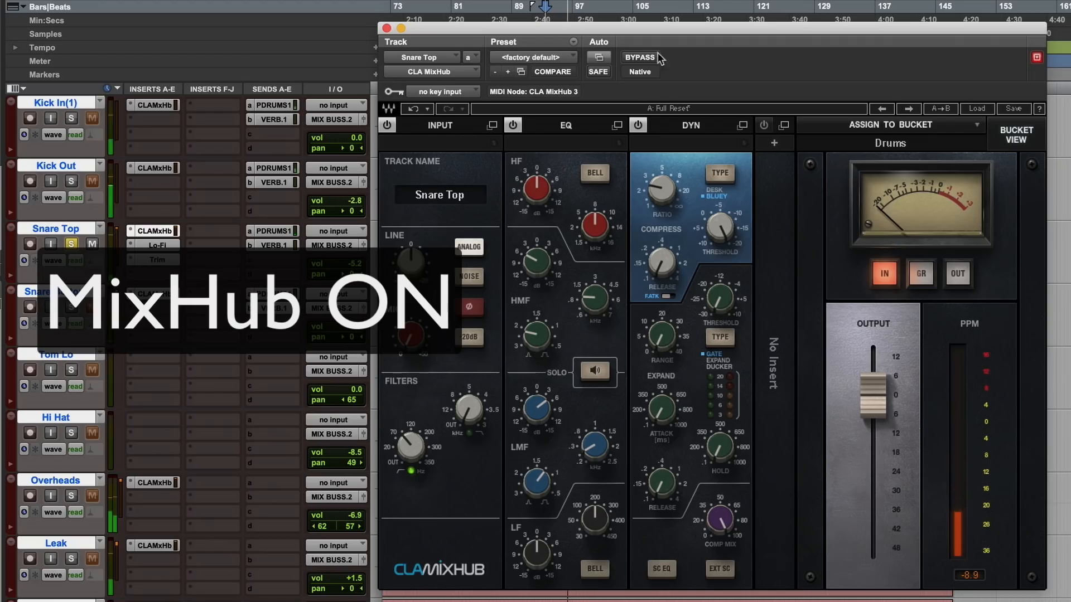
pyautogui.click(639, 57)
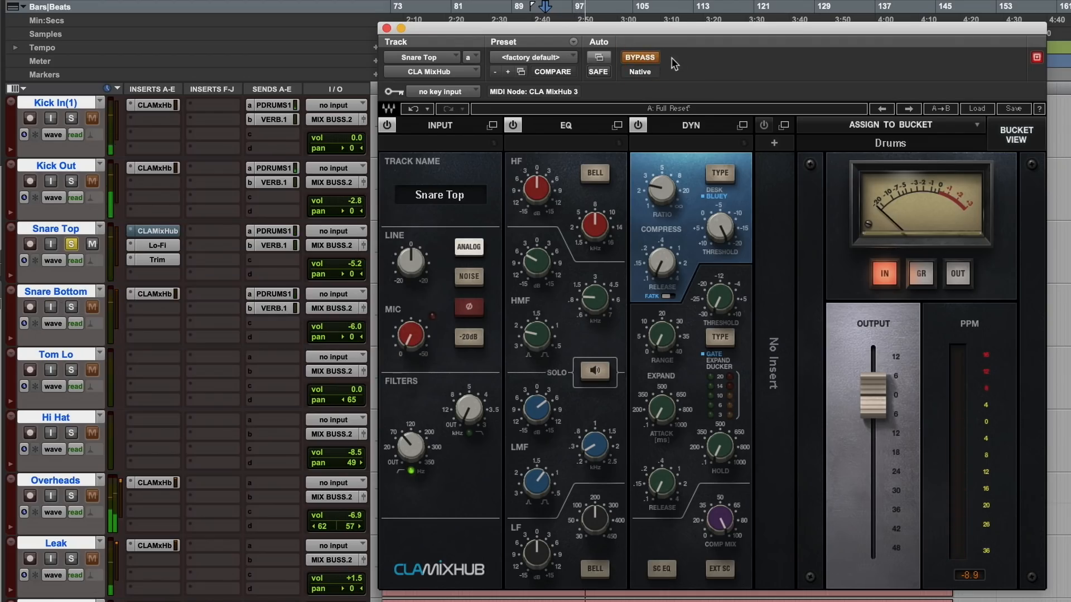
pyautogui.click(647, 59)
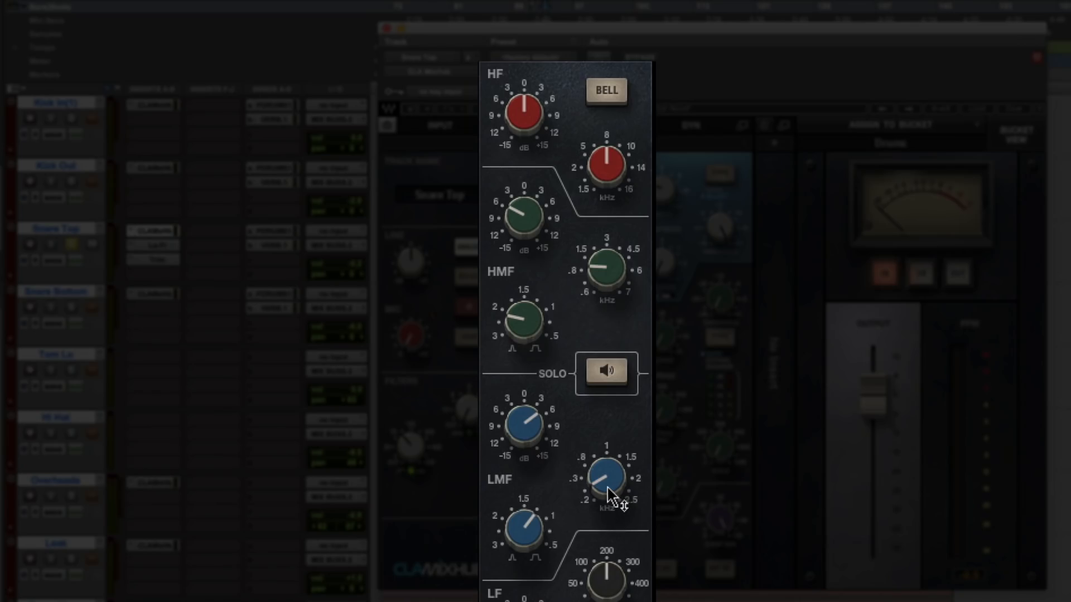
# - Boost the Snare Top LMF gain to about +15 dB and set the LMF bandwidth to 2.09
pyautogui.moveTo(609, 495)
pyautogui.moveTo(537, 428)
pyautogui.moveTo(534, 433); pyautogui.dragTo(570, 488)
pyautogui.moveTo(531, 518); pyautogui.dragTo(530, 483)
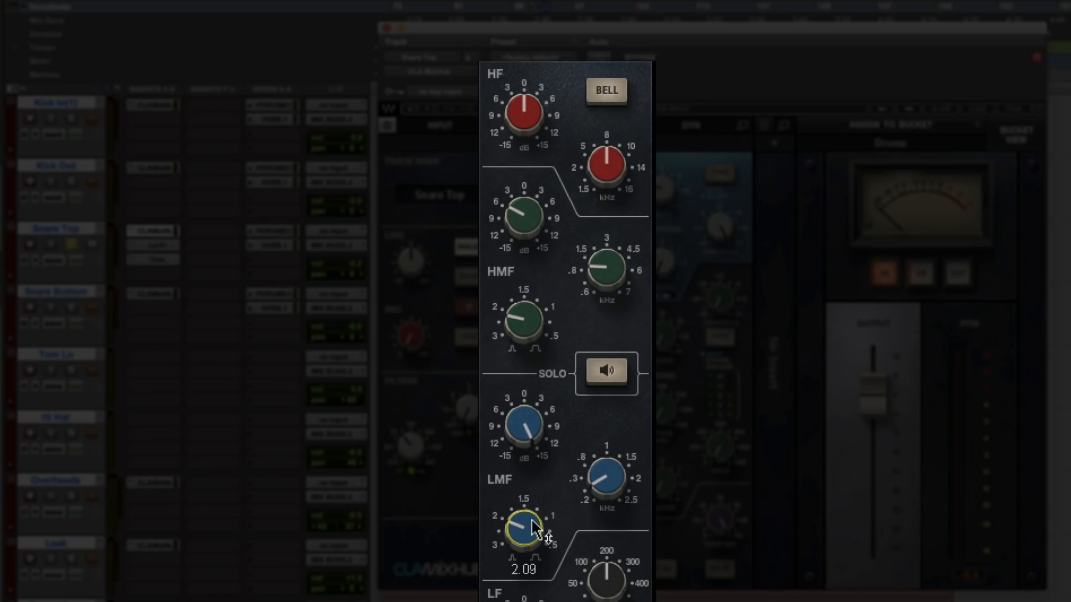
# - Sweep the Snare Top LMF frequency down to 0.20 kHz and slightly back up
pyautogui.moveTo(608, 486)
pyautogui.moveTo(609, 487)
pyautogui.mouseDown()
pyautogui.moveTo(608, 468)
pyautogui.moveTo(609, 490)
pyautogui.mouseUp()
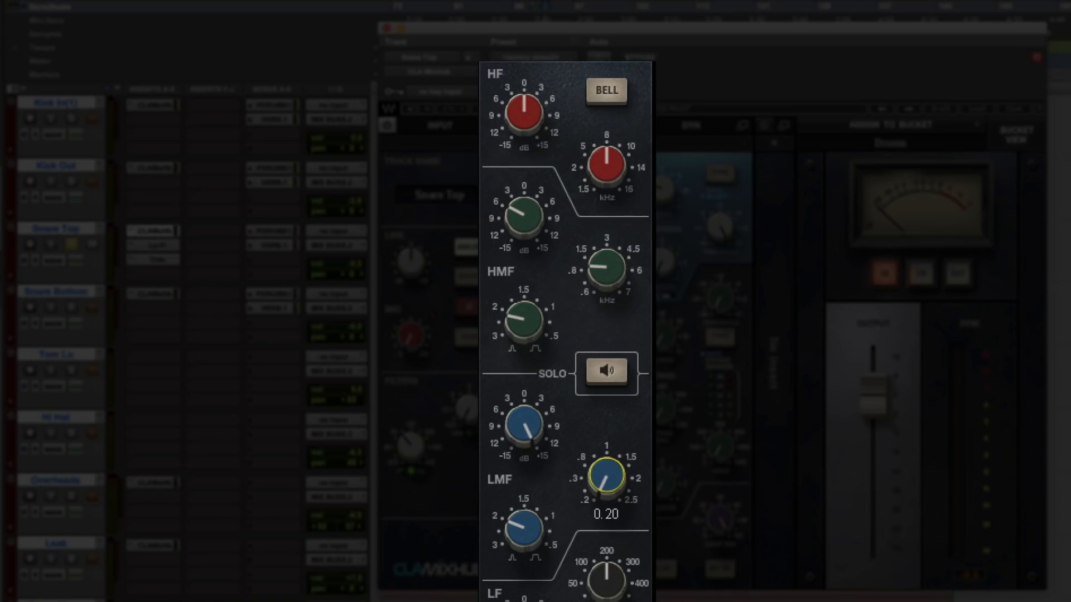
pyautogui.moveTo(609, 490); pyautogui.dragTo(608, 490)
pyautogui.moveTo(607, 477); pyautogui.dragTo(606, 473)
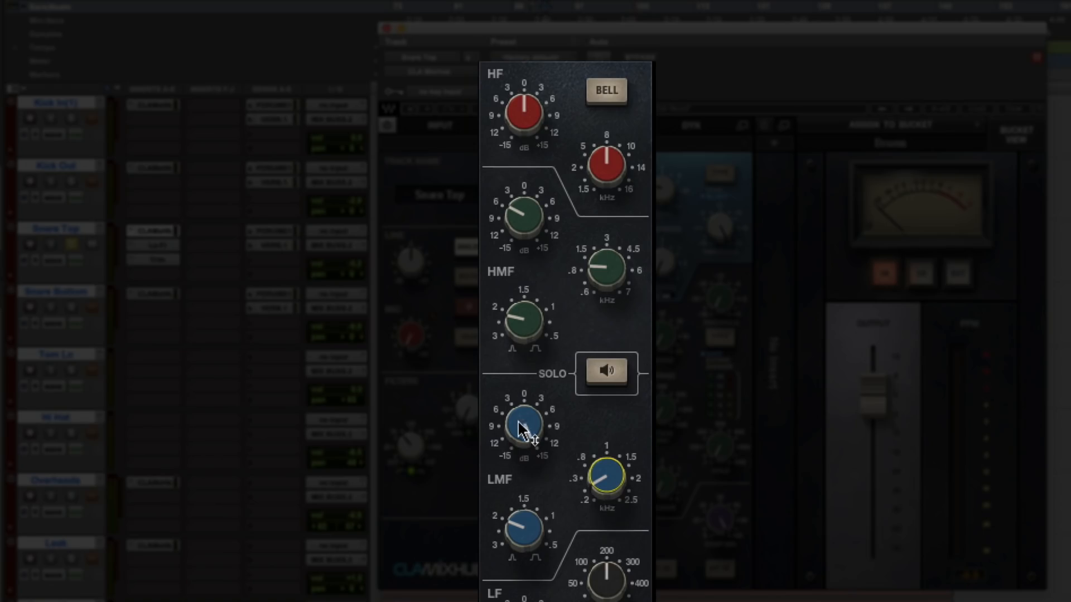
# - Set the Snare Top LMF gain to 5.1 dB and readjust the LMF bandwidth
pyautogui.moveTo(524, 426); pyautogui.dragTo(524, 446)
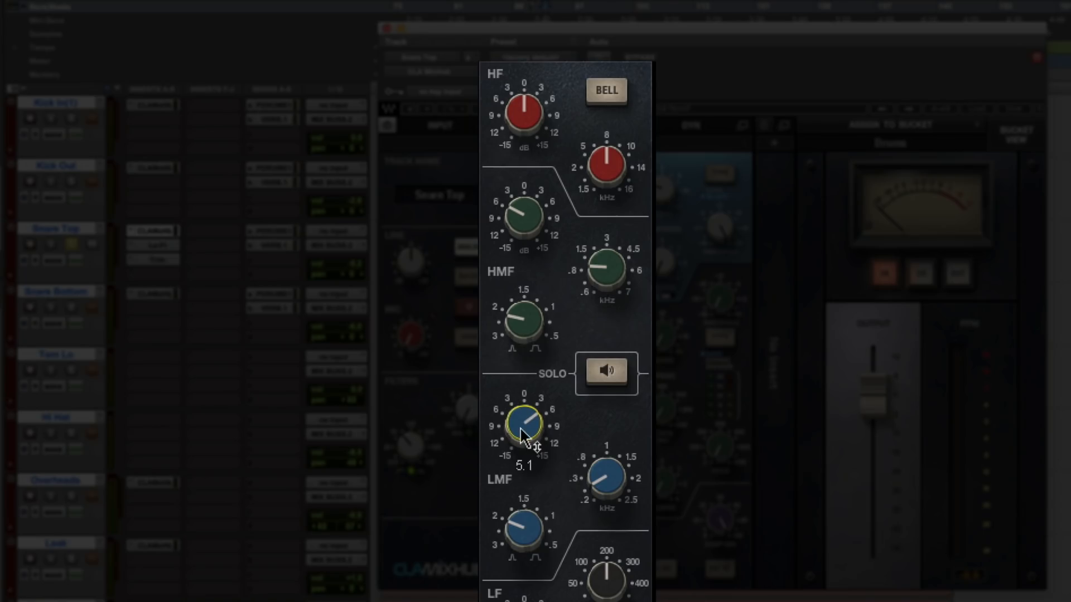
pyautogui.moveTo(522, 538)
pyautogui.moveTo(522, 538); pyautogui.dragTo(522, 546)
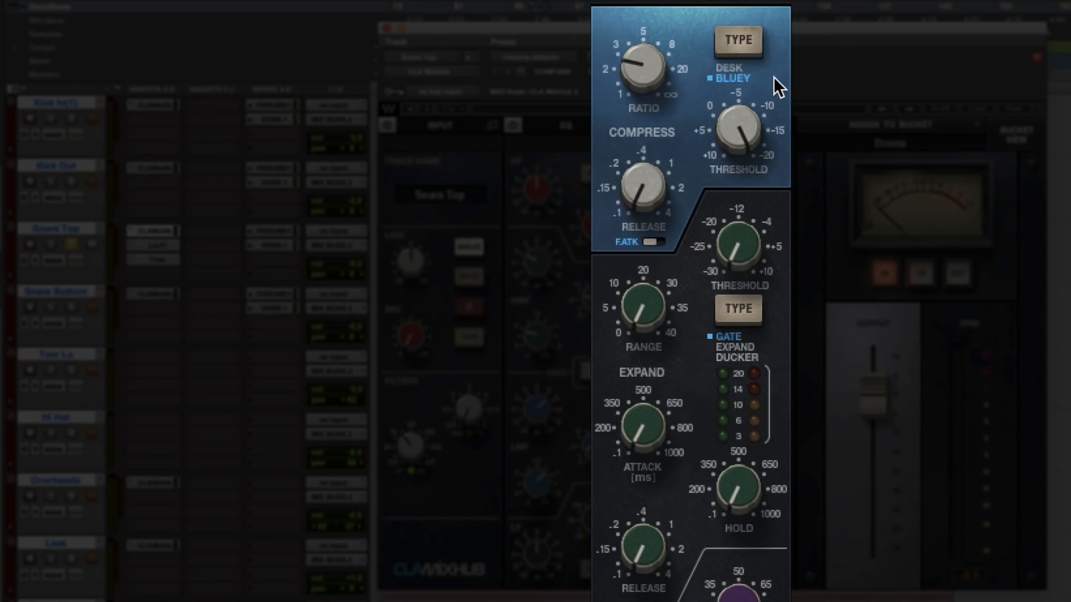
# - Switch the Snare Top compressor repeatedly between the Desk and Bluey types to compare them, ending on Bluey
pyautogui.click(733, 34)
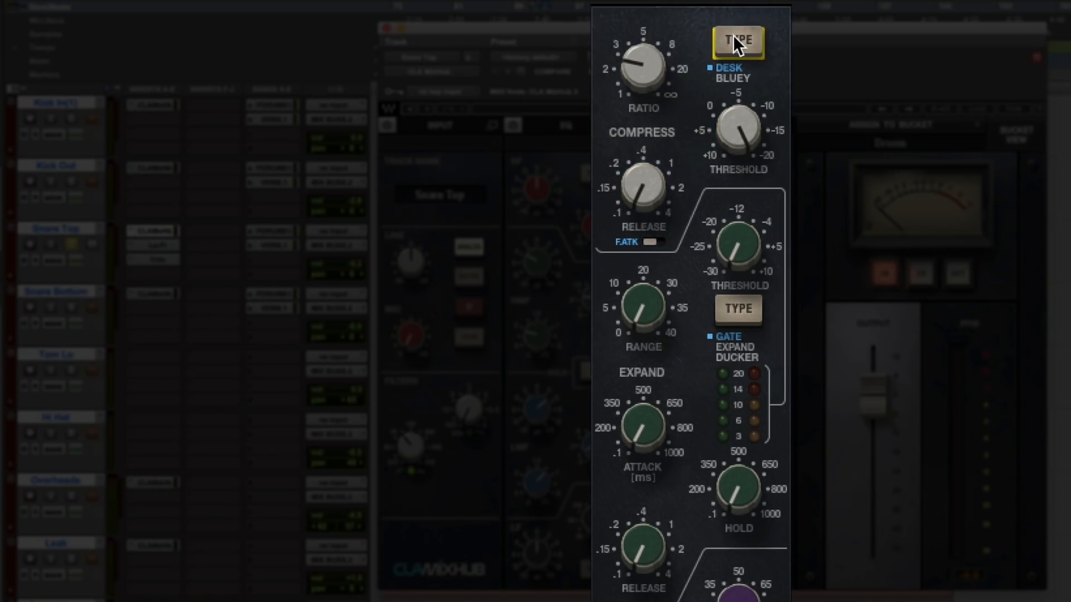
pyautogui.click(733, 35)
pyautogui.click(733, 45)
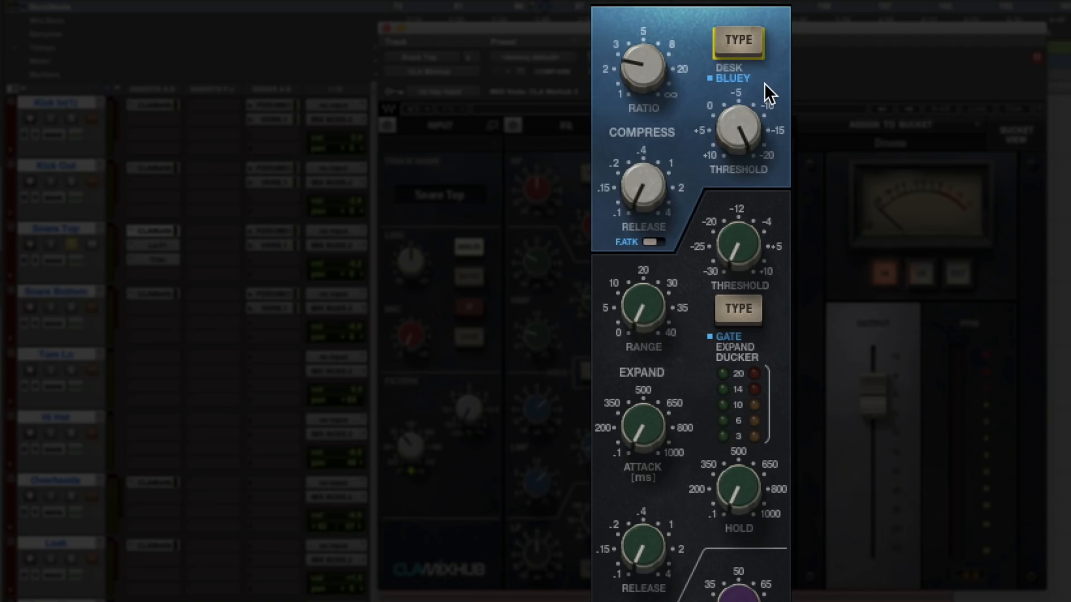
pyautogui.click(742, 35)
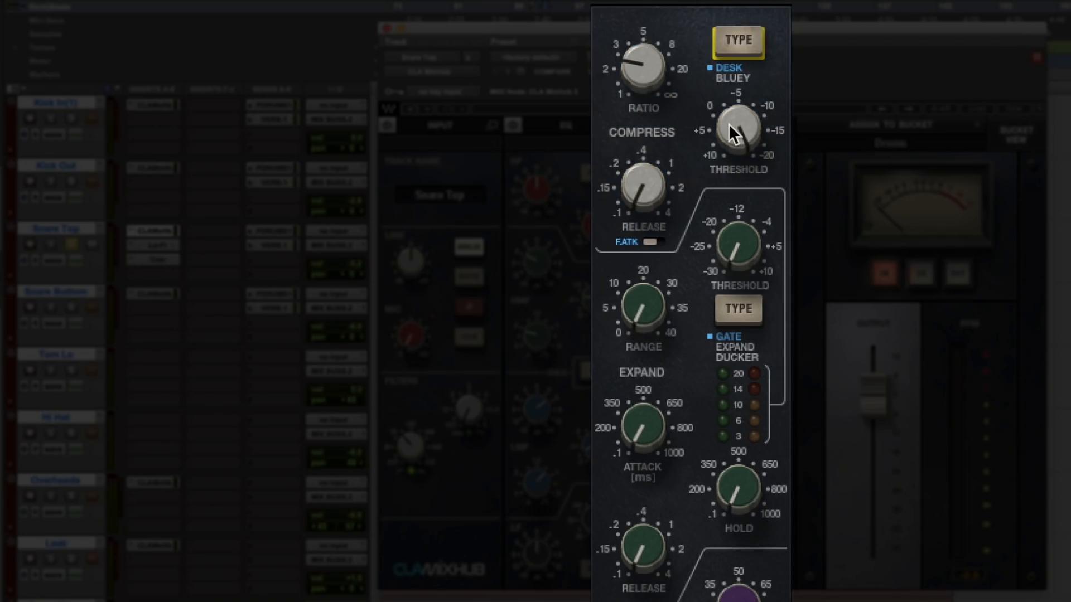
pyautogui.click(732, 43)
pyautogui.click(733, 43)
pyautogui.click(733, 42)
pyautogui.click(733, 43)
pyautogui.click(732, 43)
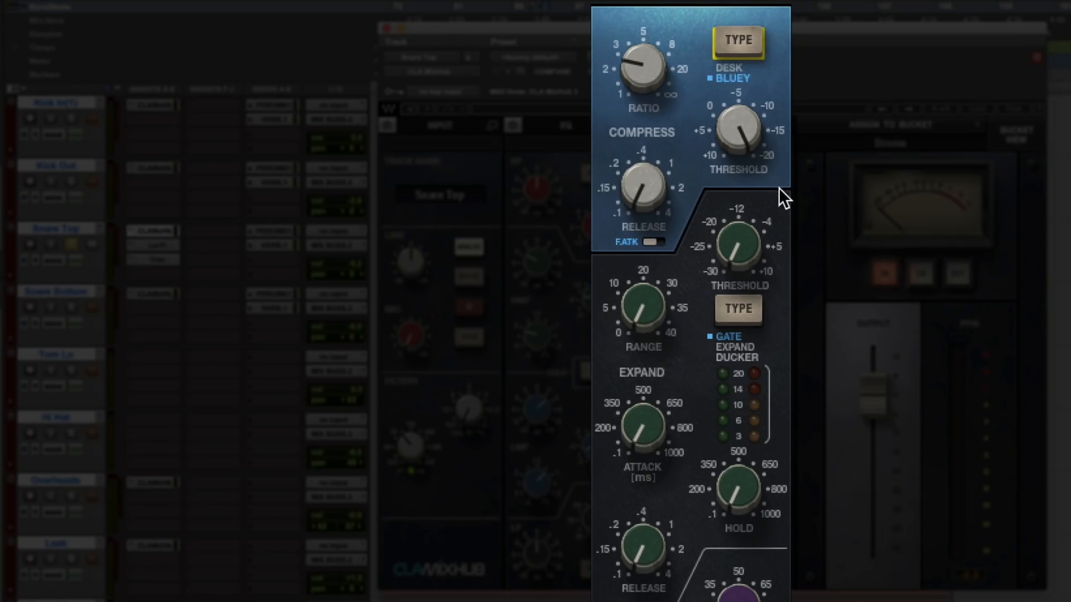
# - Try the fast-attack switch of the Snare Top compressor
pyautogui.click(657, 242)
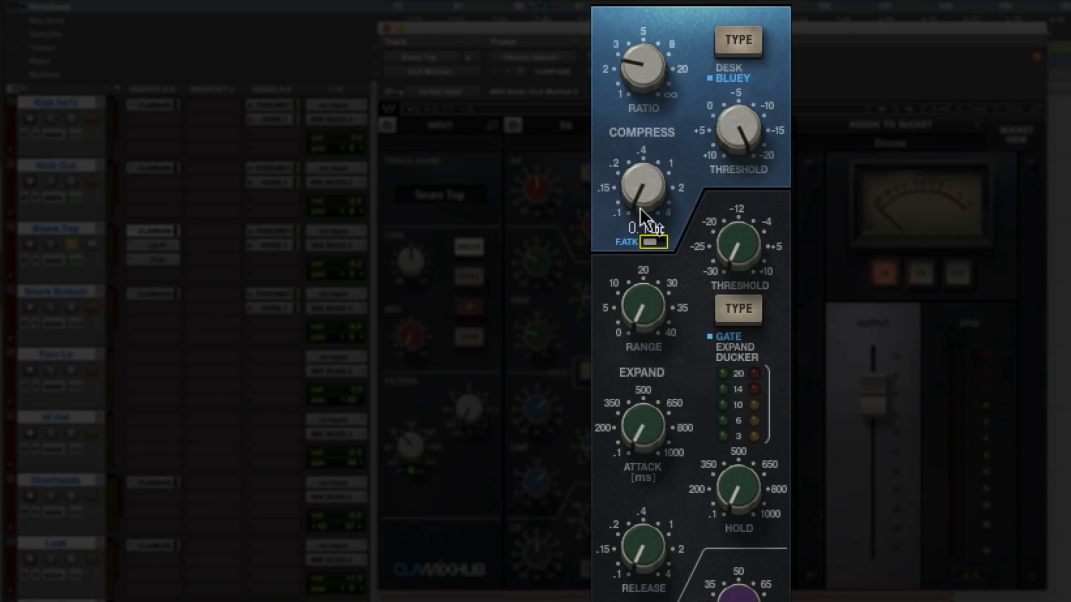
pyautogui.moveTo(650, 72)
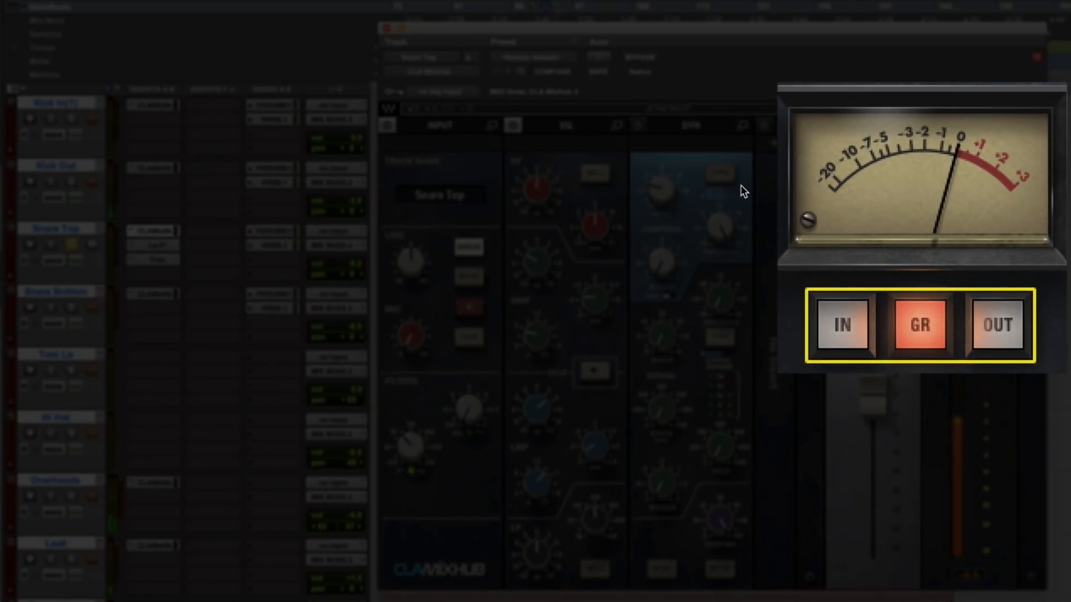
# - Compare the Snare Top sound with its dynamics section switched off and on, and with the whole plug-in bypassed and active
pyautogui.click(637, 125)
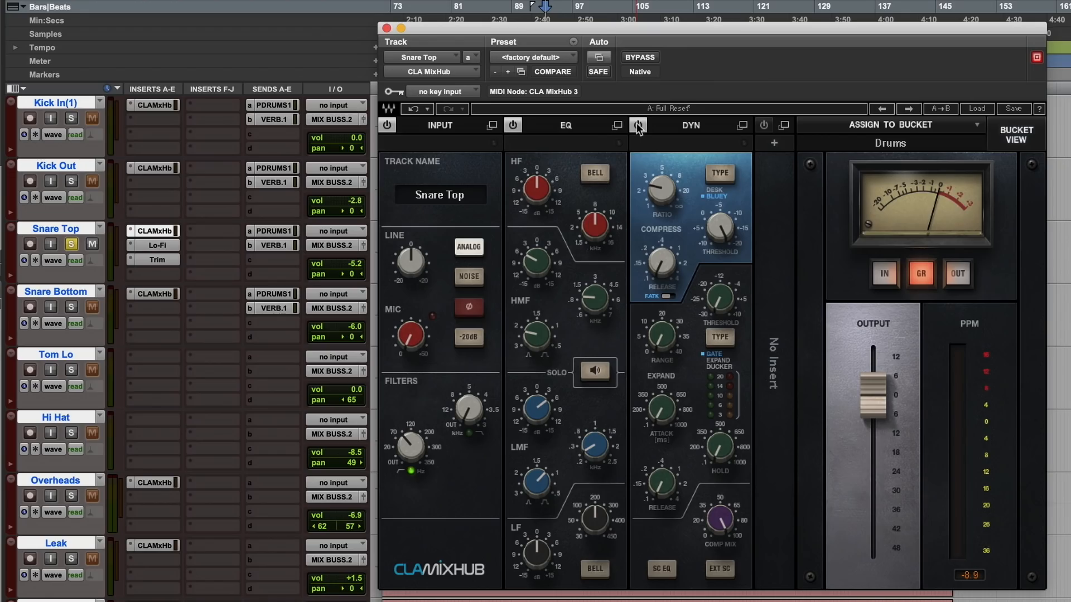
pyautogui.click(637, 125)
pyautogui.click(655, 57)
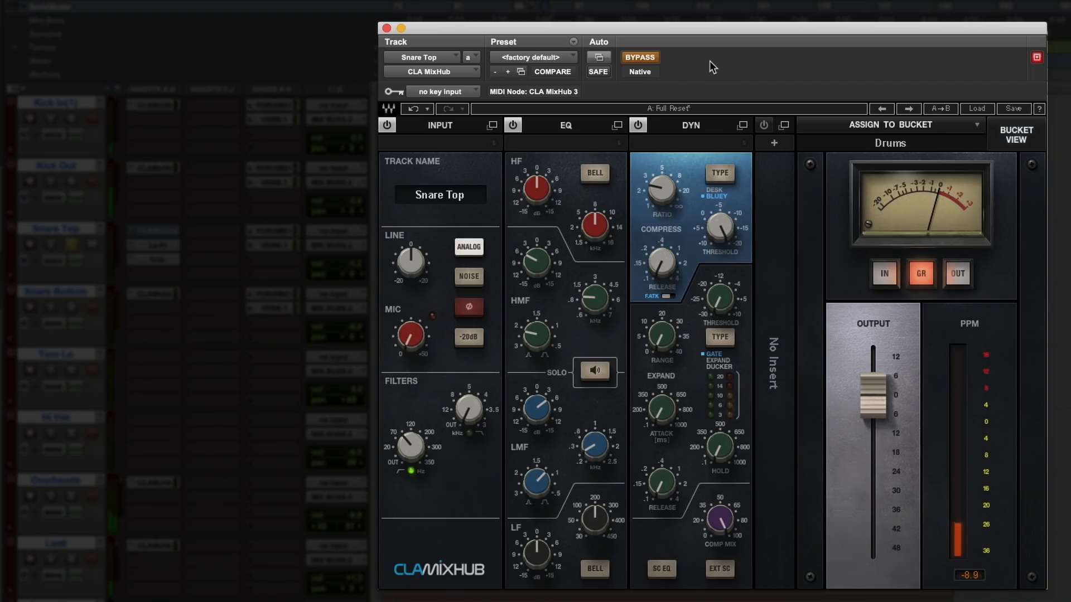
pyautogui.click(640, 56)
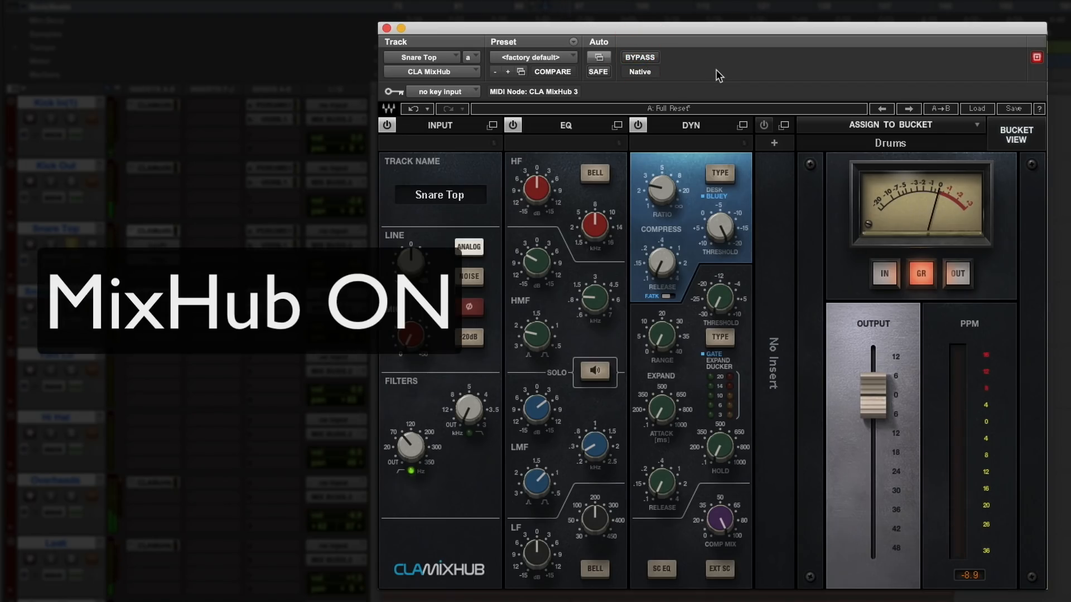
pyautogui.click(644, 56)
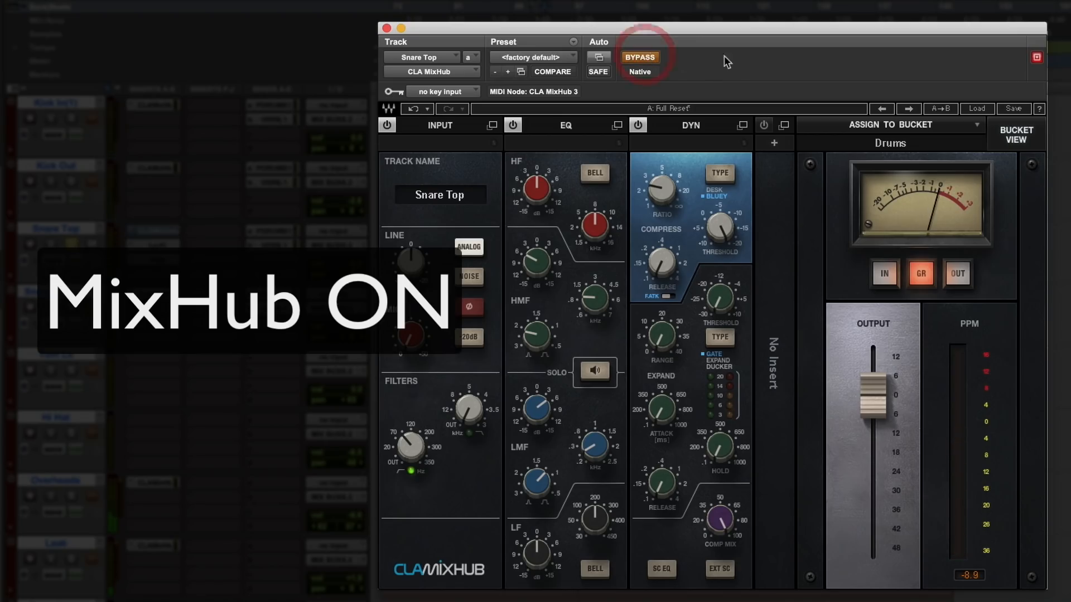
pyautogui.click(650, 56)
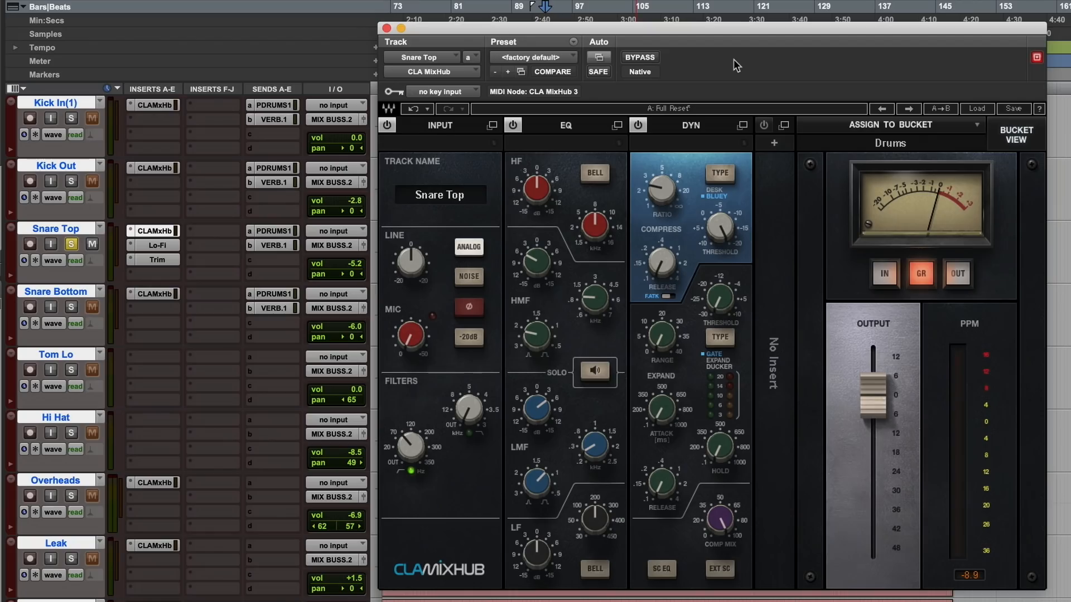
# - Unsolo the Snare Top track, open the Room Mono track's CLA MixHub, and play Room Mono soloed
pyautogui.click(70, 244)
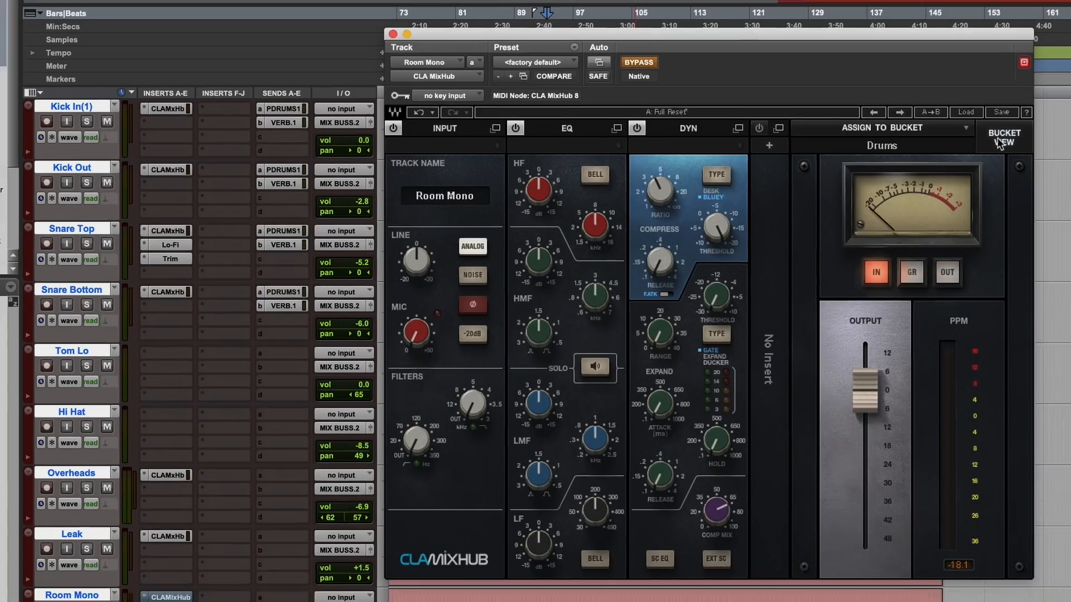
pyautogui.click(157, 601)
pyautogui.click(157, 601)
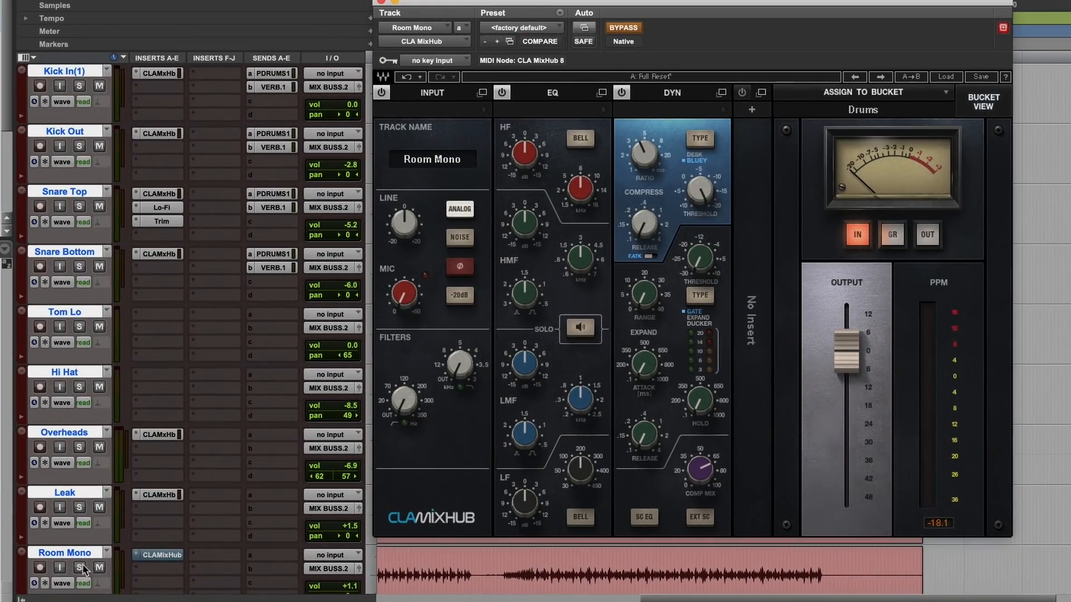
pyautogui.click(148, 564)
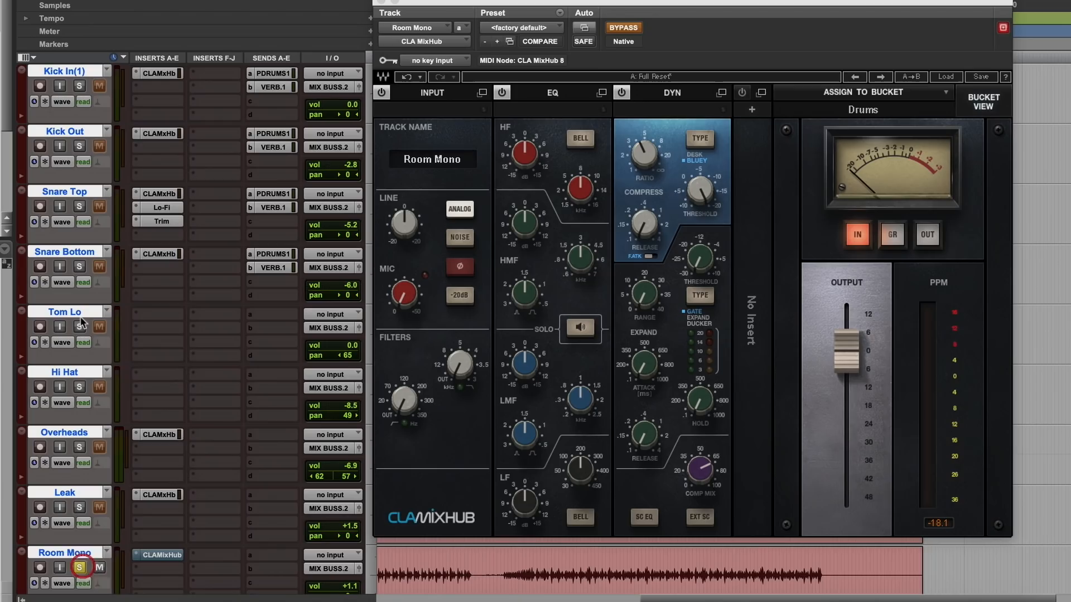
pyautogui.press('space')
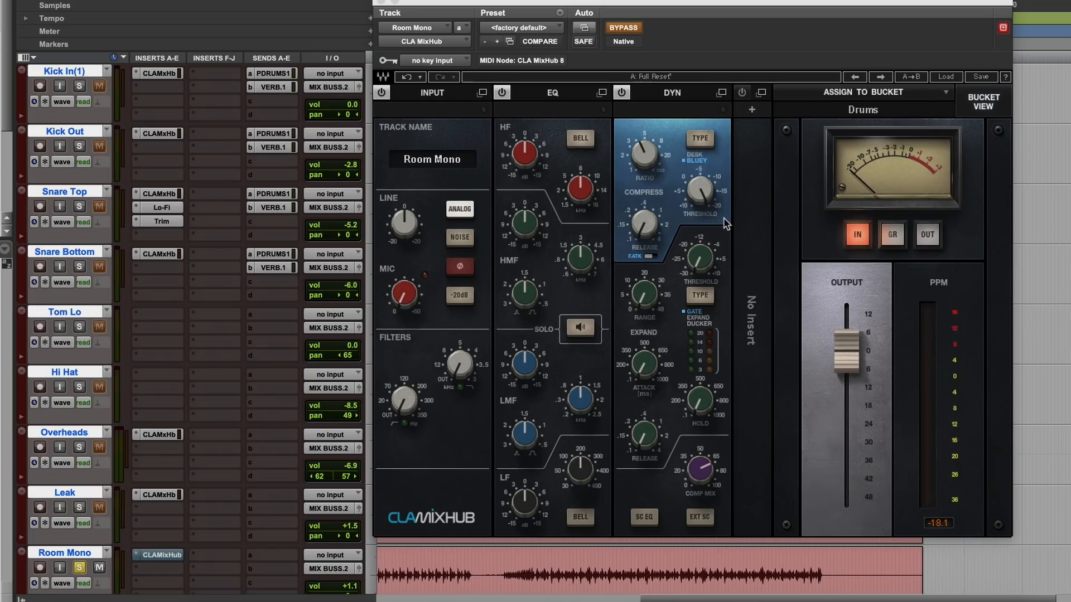
# - Set the Room Mono meter to gain reduction and compare its compressor's Desk and Bluey types, ending on Bluey
pyautogui.click(892, 234)
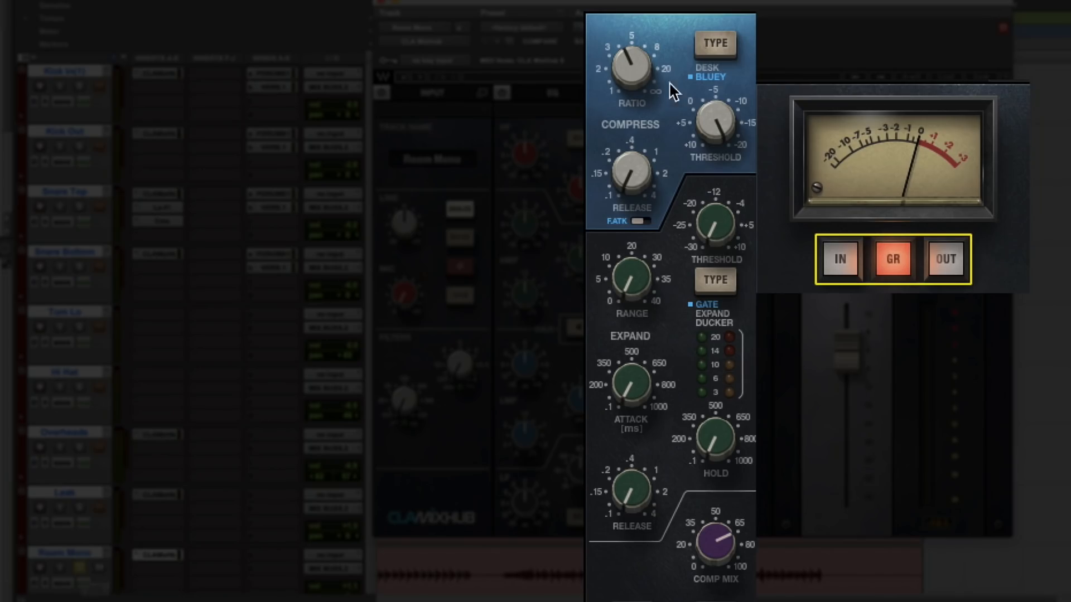
pyautogui.click(704, 42)
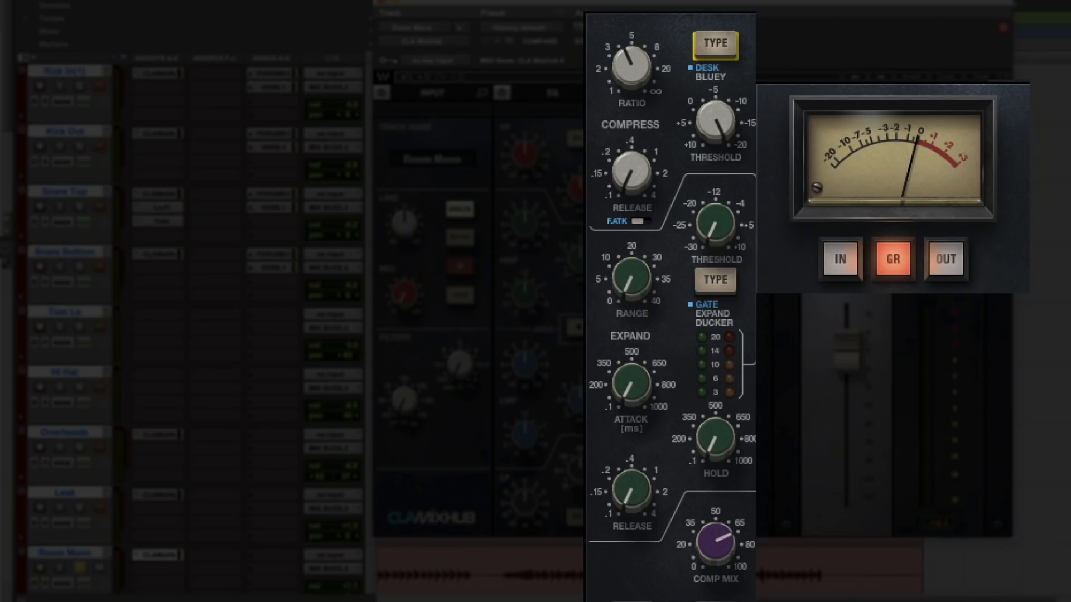
pyautogui.click(728, 53)
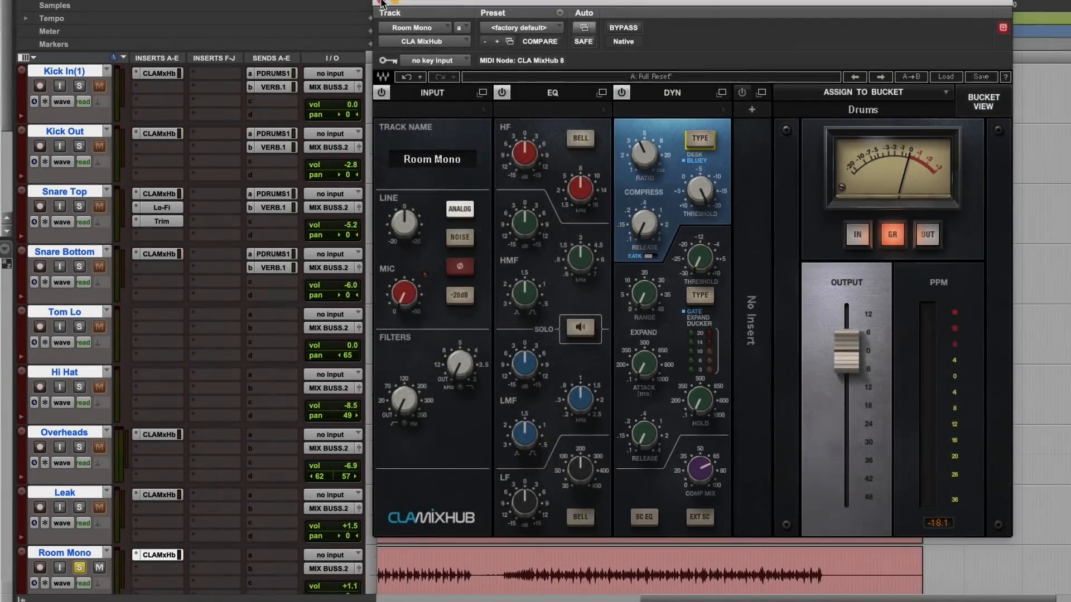
# - Solo all the drum tracks and place the Snare Top and Room Mono MixHub windows side by side
pyautogui.click(381, 5)
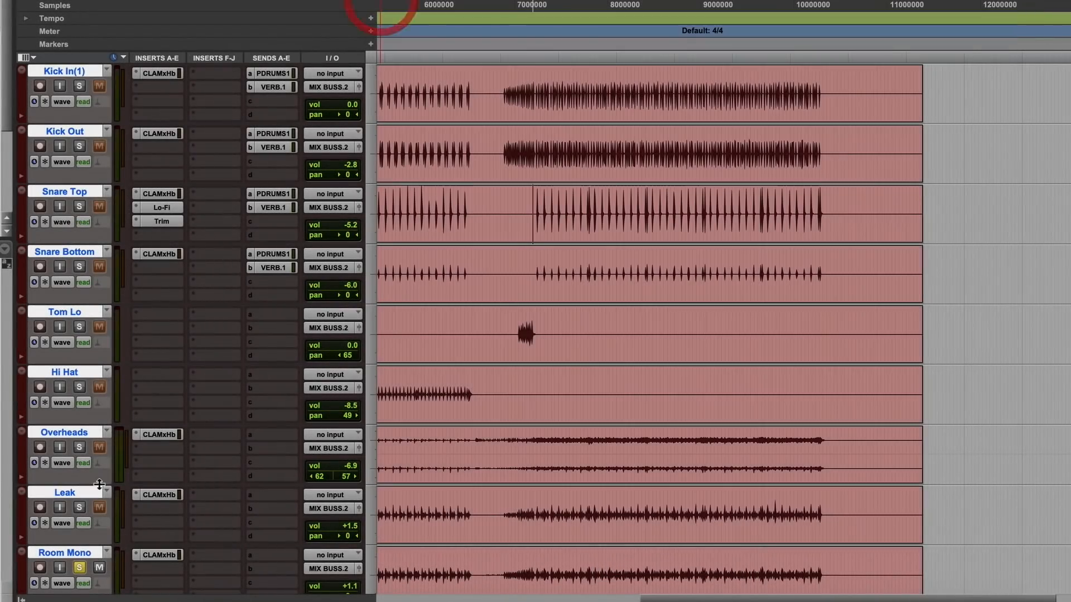
pyautogui.keyDown('alt'); pyautogui.click(79, 86); pyautogui.keyUp('alt')
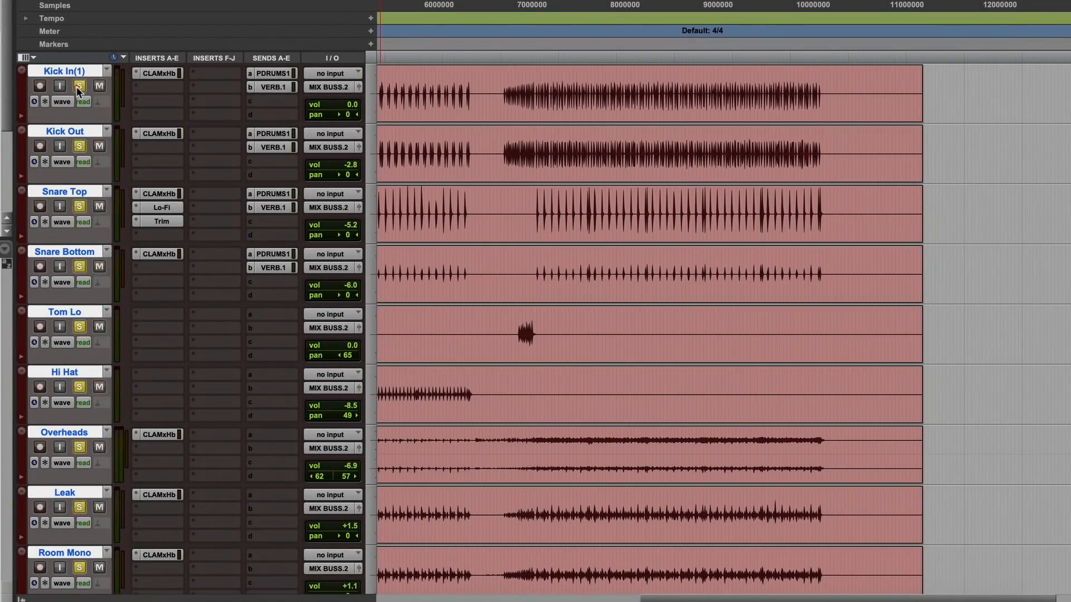
pyautogui.click(160, 194)
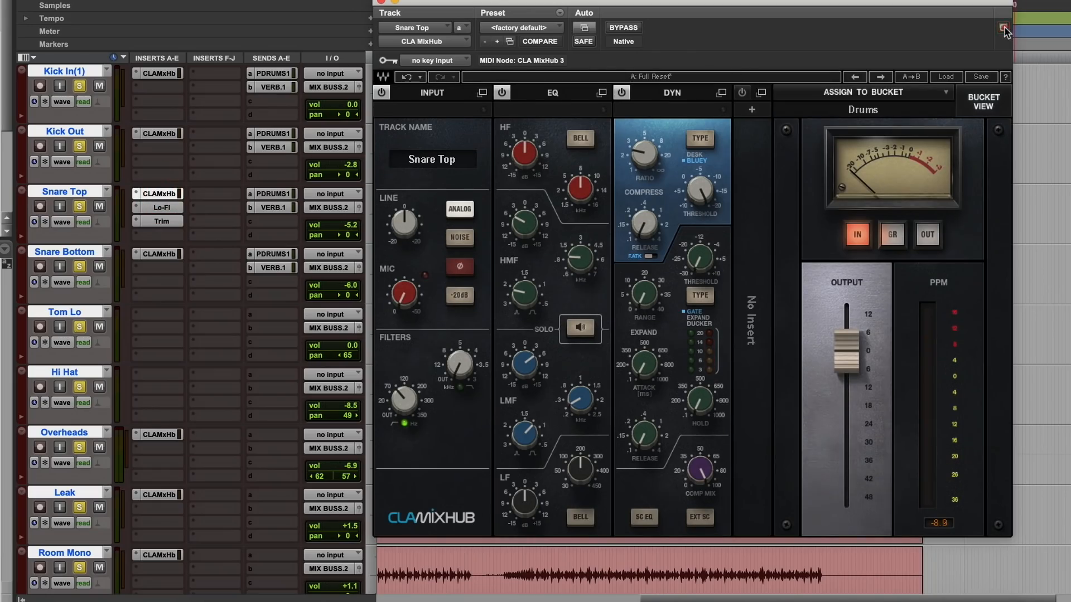
pyautogui.moveTo(973, 4); pyautogui.dragTo(771, 5)
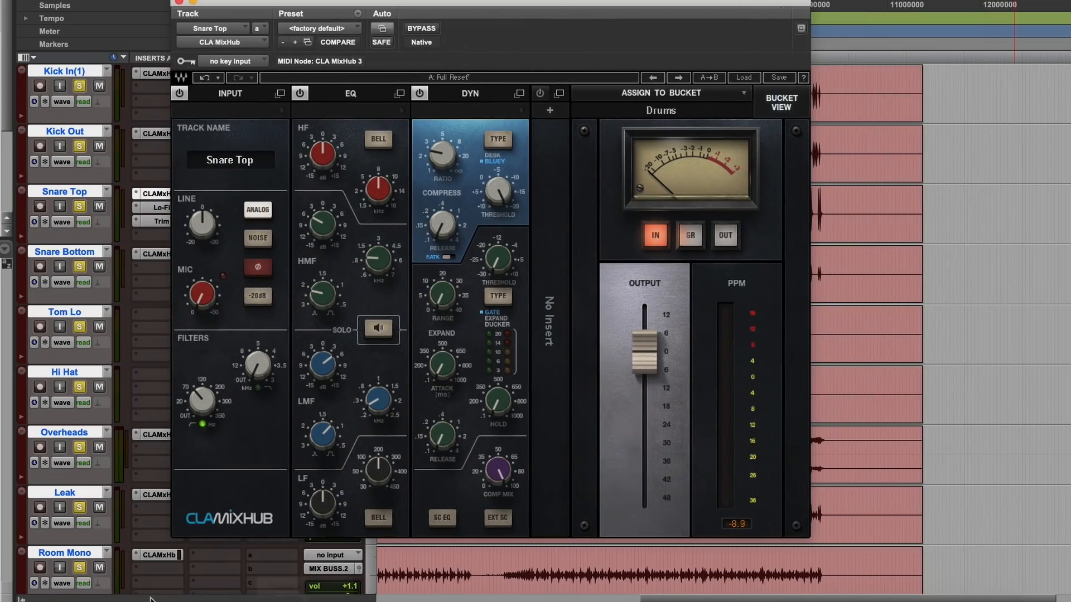
pyautogui.click(161, 554)
pyautogui.moveTo(740, 5); pyautogui.dragTo(956, 22)
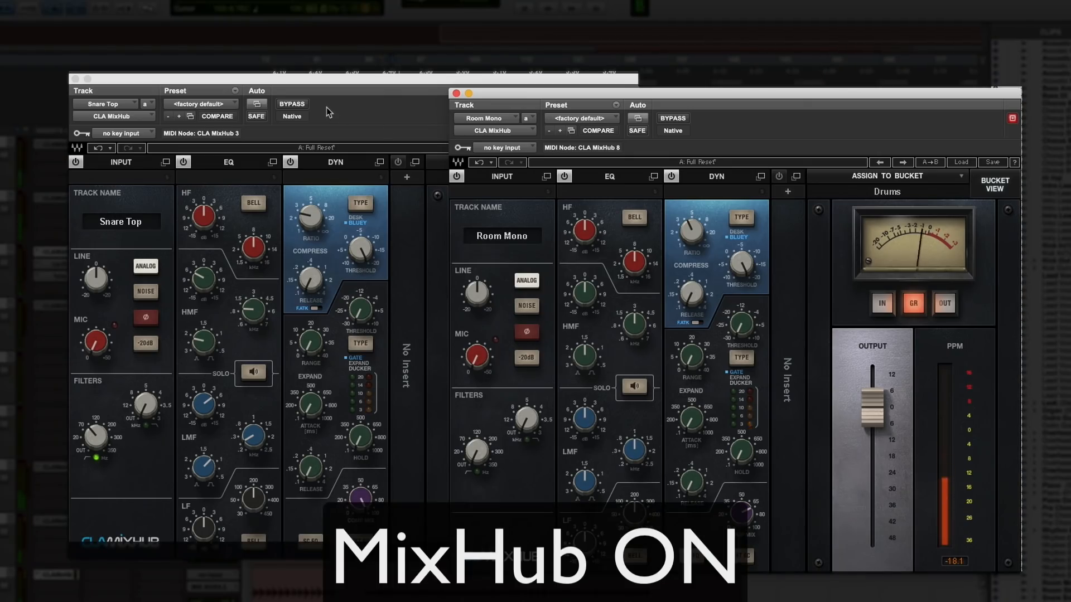
# - Bypass and re-enable MixHub on Snare Top and Room Mono repeatedly to compare the drum mix, ending with both active
pyautogui.click(292, 105)
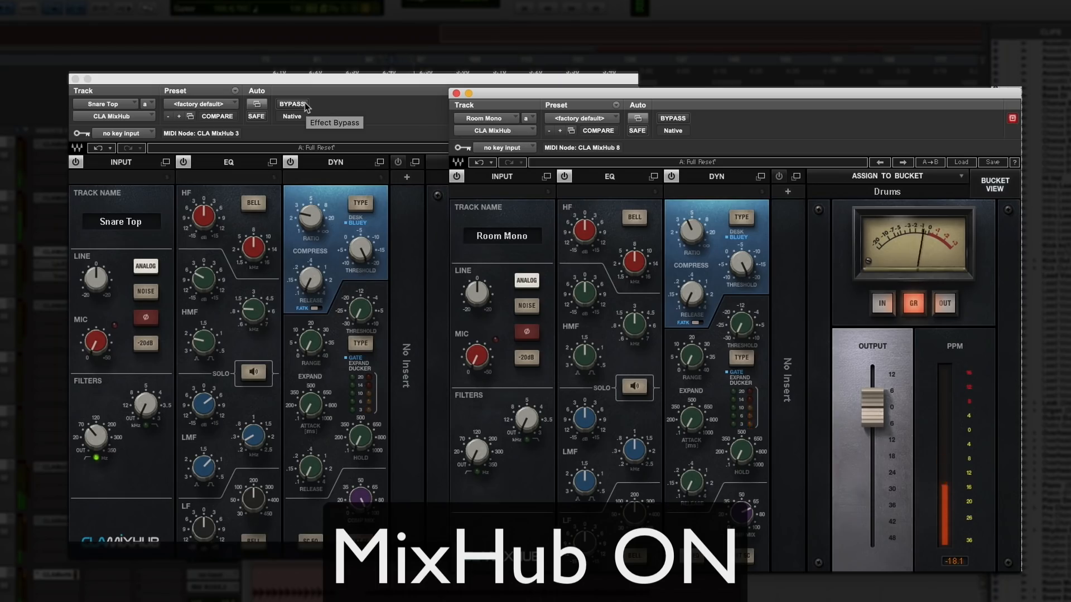
pyautogui.click(674, 118)
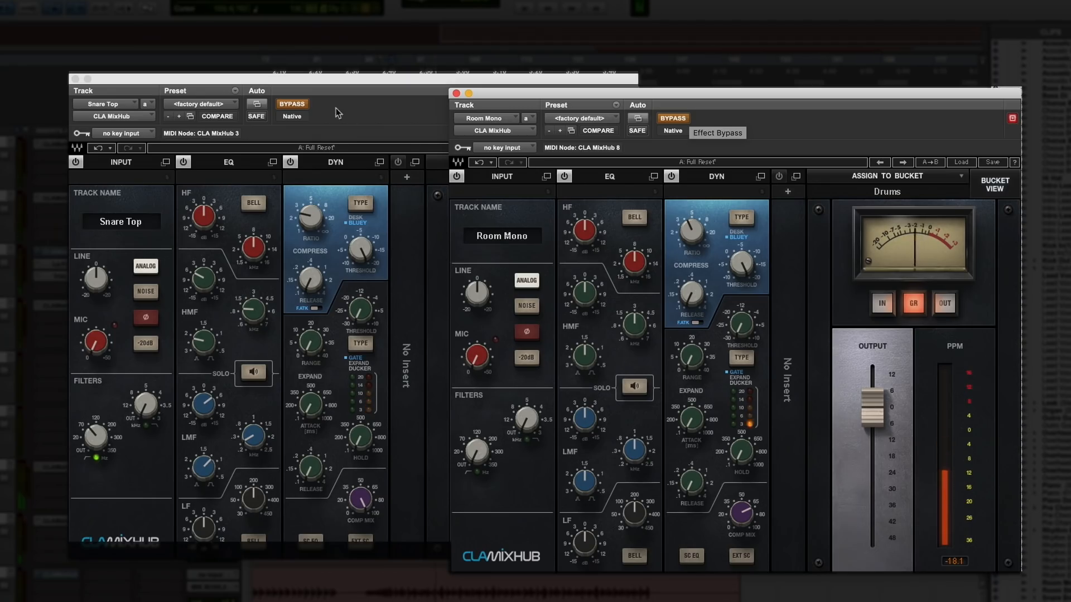
pyautogui.click(292, 105)
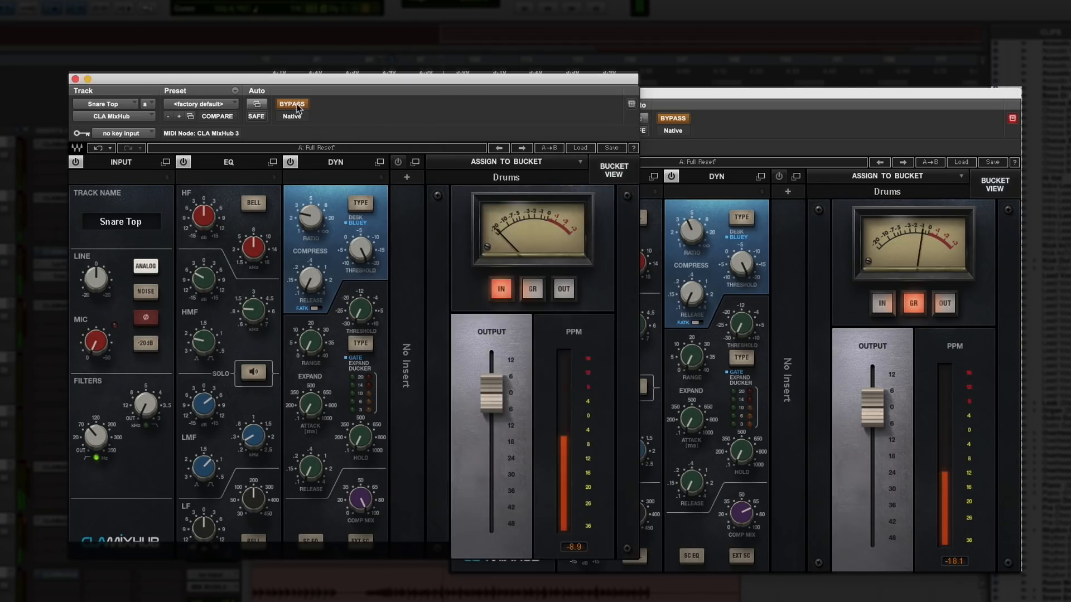
pyautogui.click(688, 121)
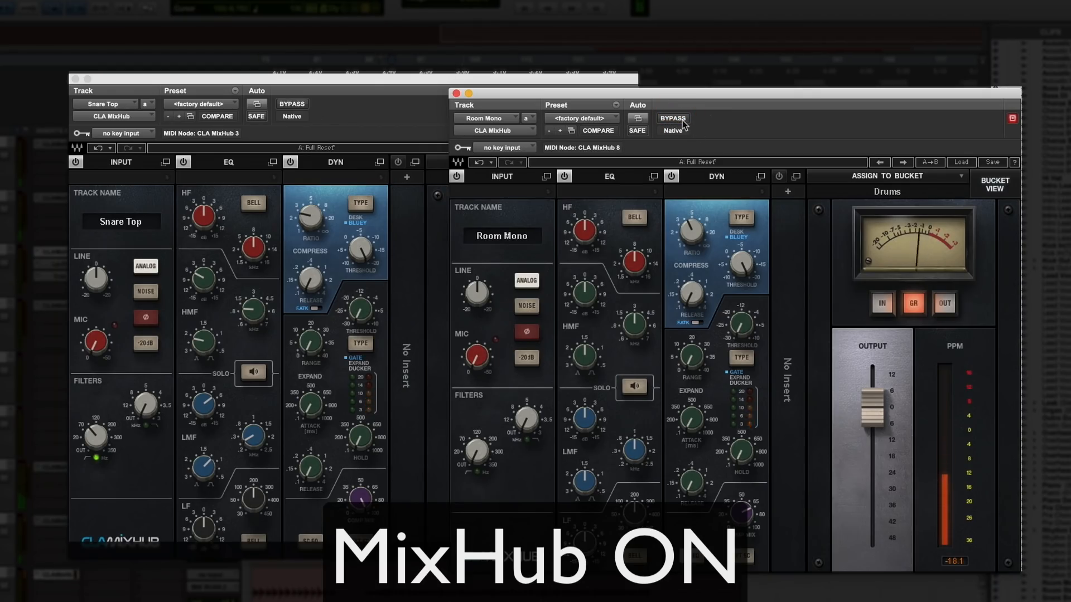
pyautogui.click(672, 118)
pyautogui.click(291, 105)
pyautogui.click(291, 105)
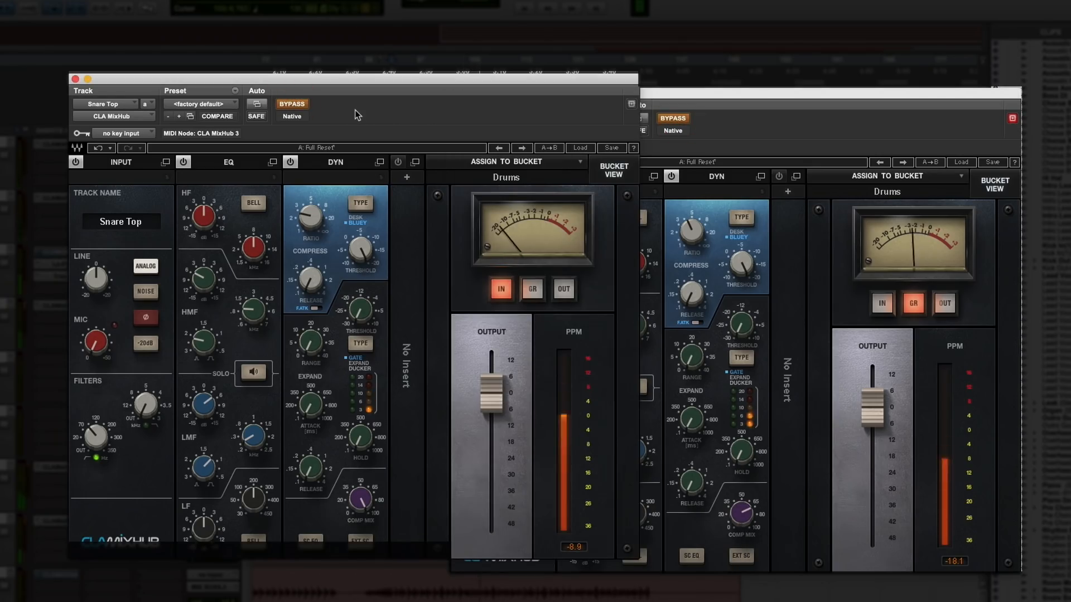
pyautogui.click(673, 118)
pyautogui.click(672, 118)
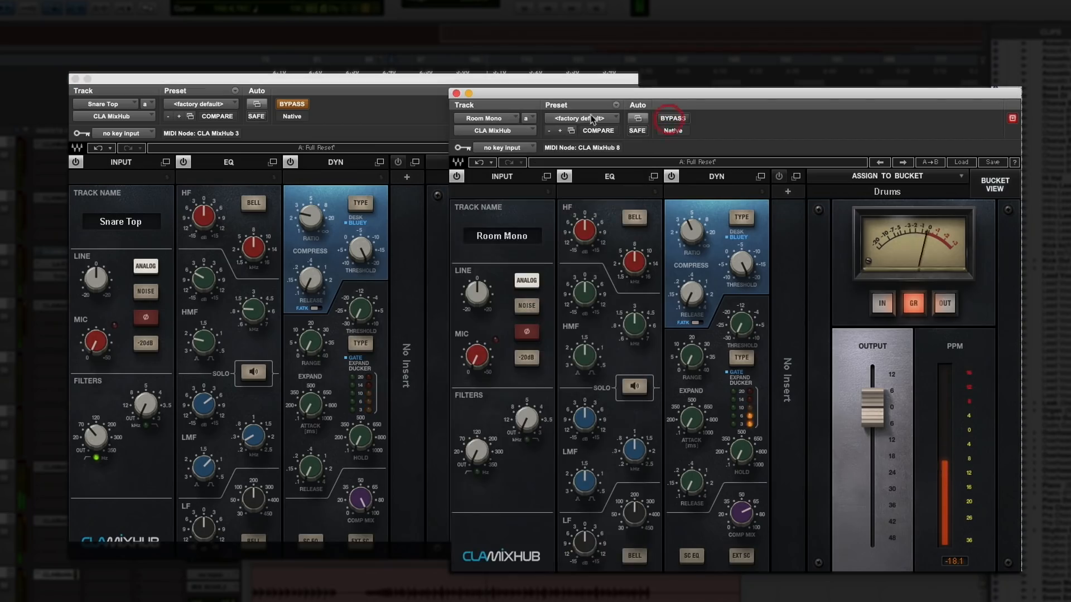
pyautogui.click(295, 105)
pyautogui.click(298, 105)
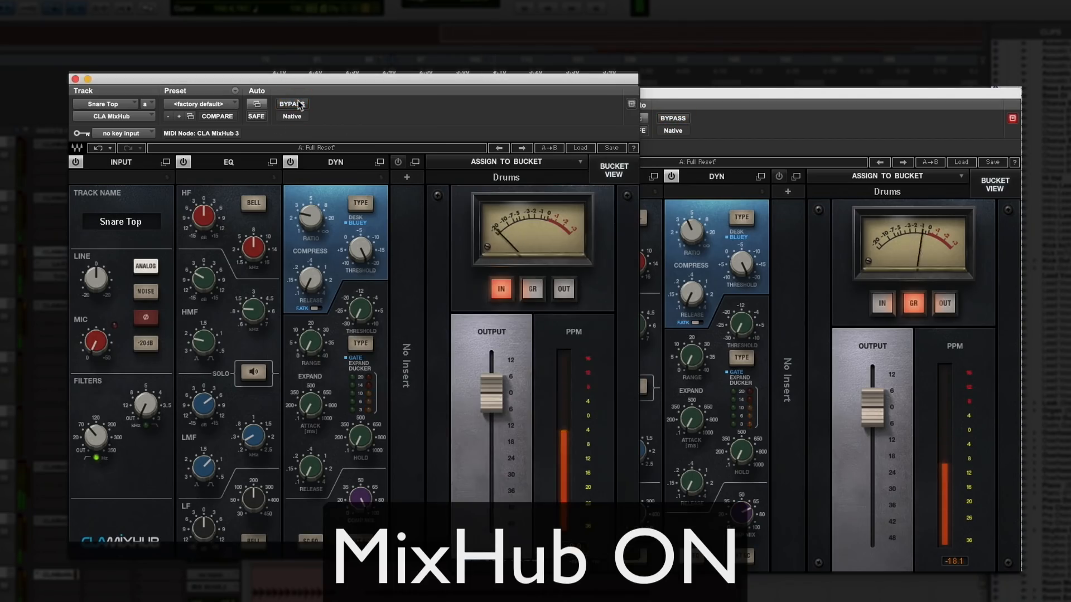